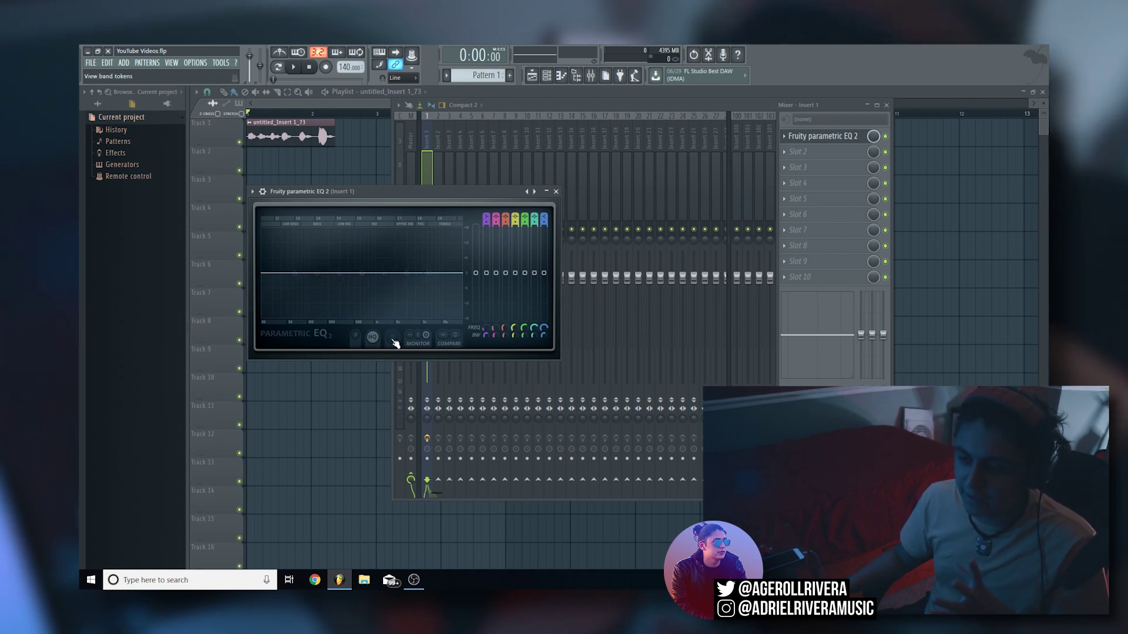
# - Try a slight boost with band 4 around 157 Hz on the EQ curve, and undo it
pyautogui.moveTo(361, 272); pyautogui.dragTo(324, 264)
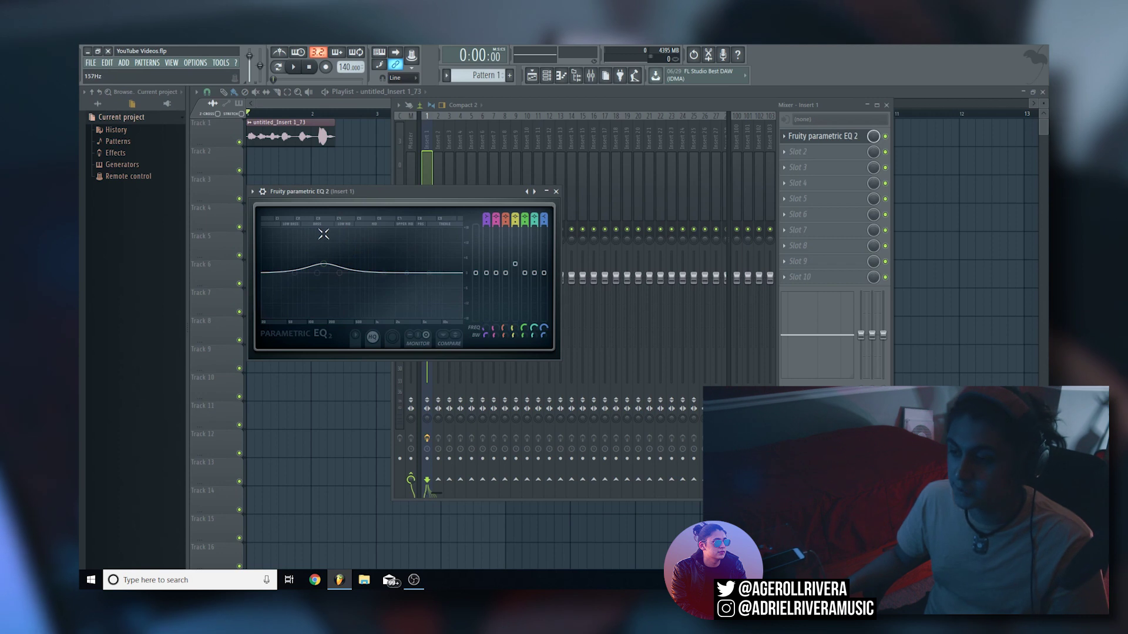
pyautogui.hotkey('ctrl', 'alt', 'z')
pyautogui.hotkey('ctrl', 'alt', 'z')
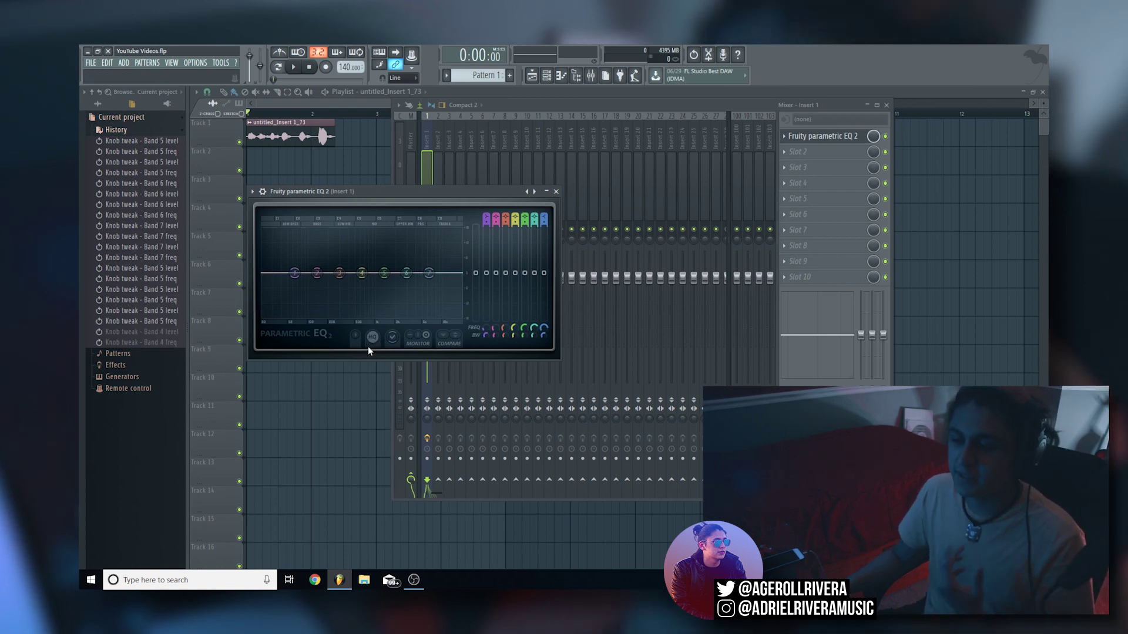
# - Check the EQ's options and monitor setting, and play the audio clip to view its spectrum
pyautogui.click(354, 335)
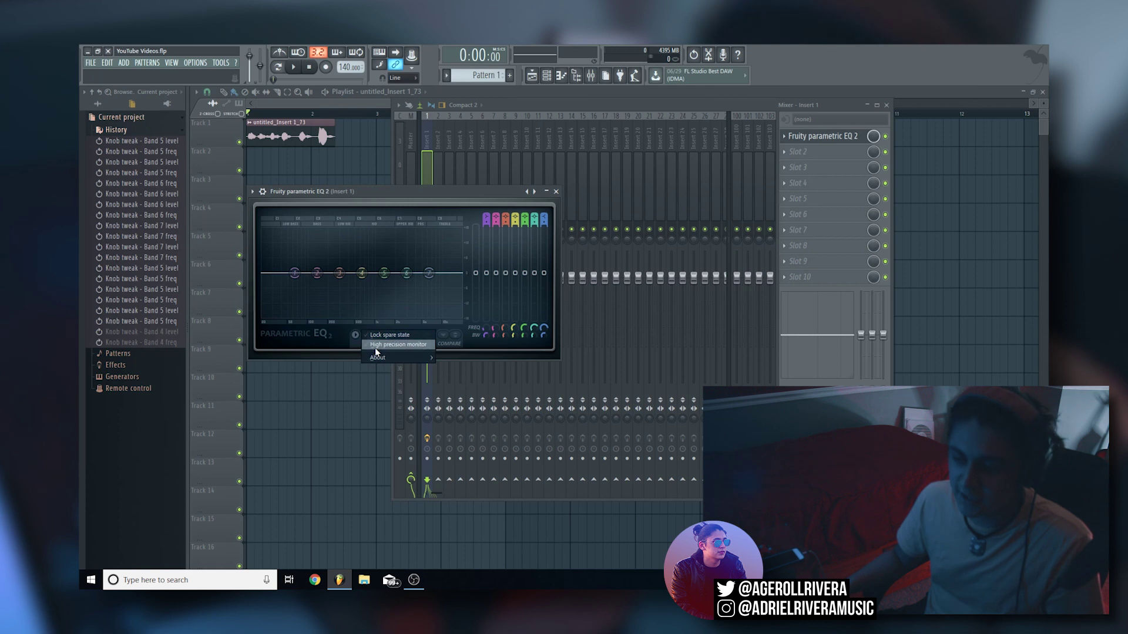
pyautogui.click(419, 343)
pyautogui.click(415, 341)
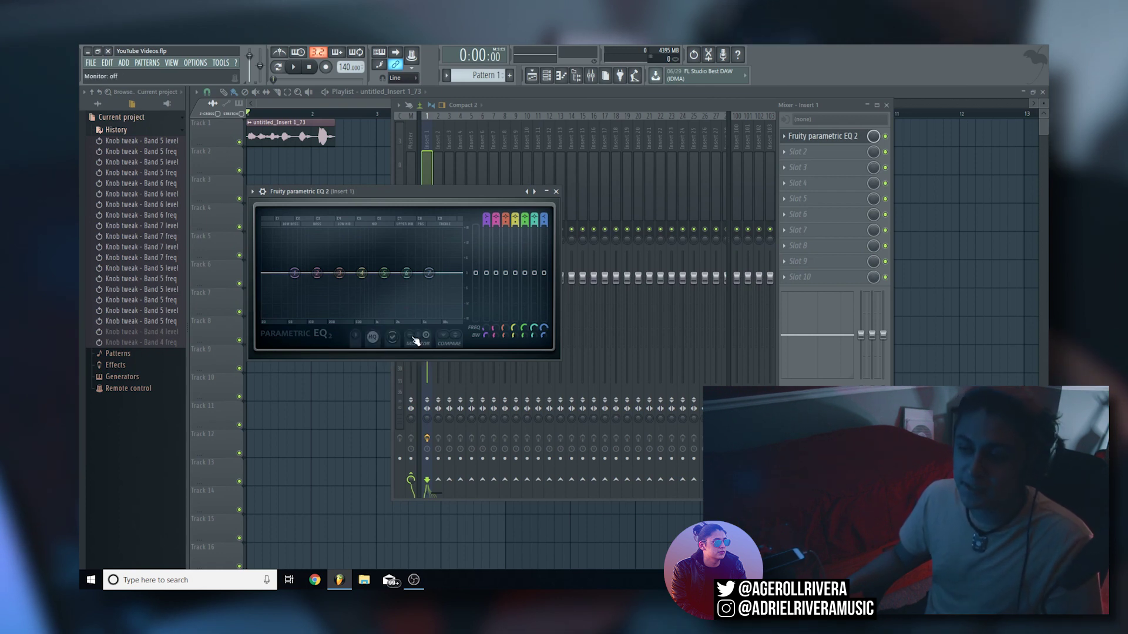
pyautogui.click(296, 67)
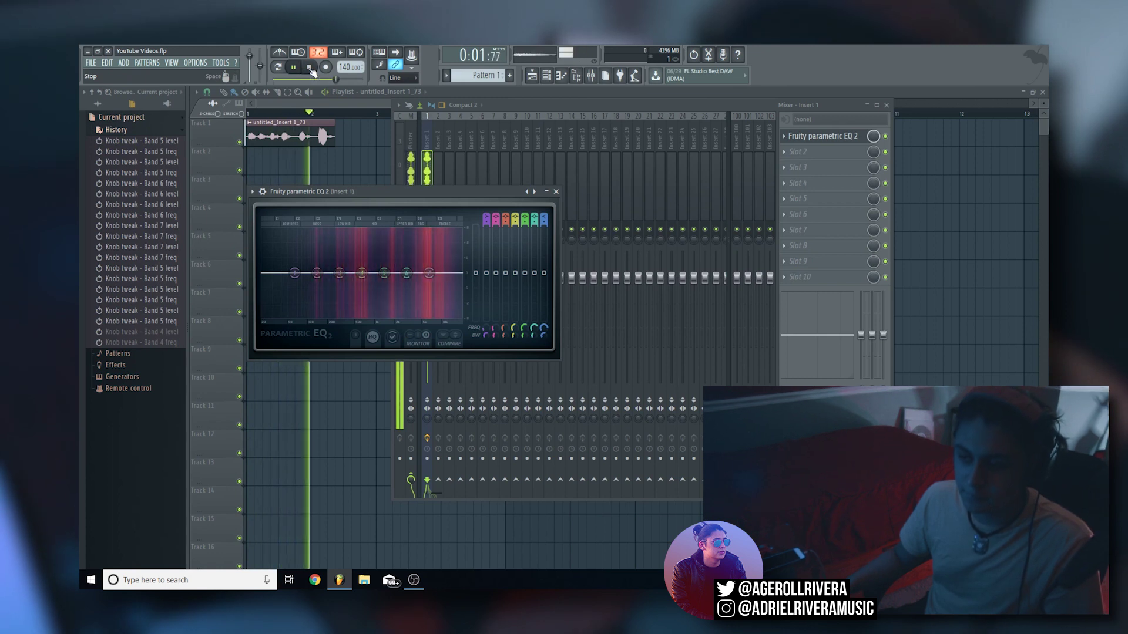
pyautogui.click(309, 67)
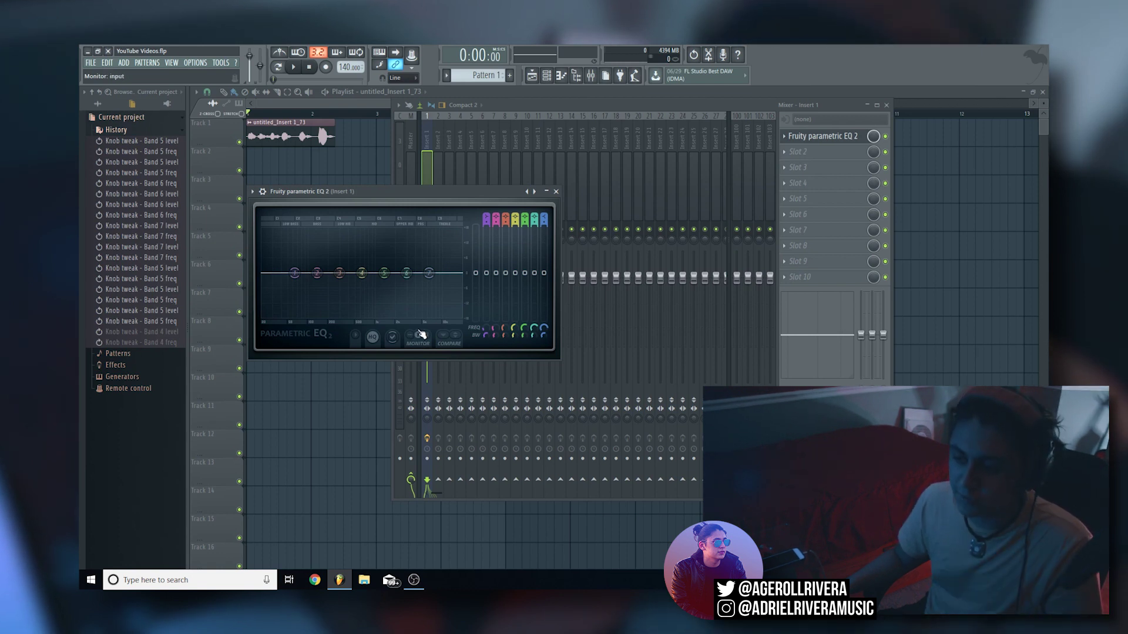
# - Play the audio clip again to examine the spectrum with the EQ's monitor on input, and stop playback
pyautogui.click(297, 67)
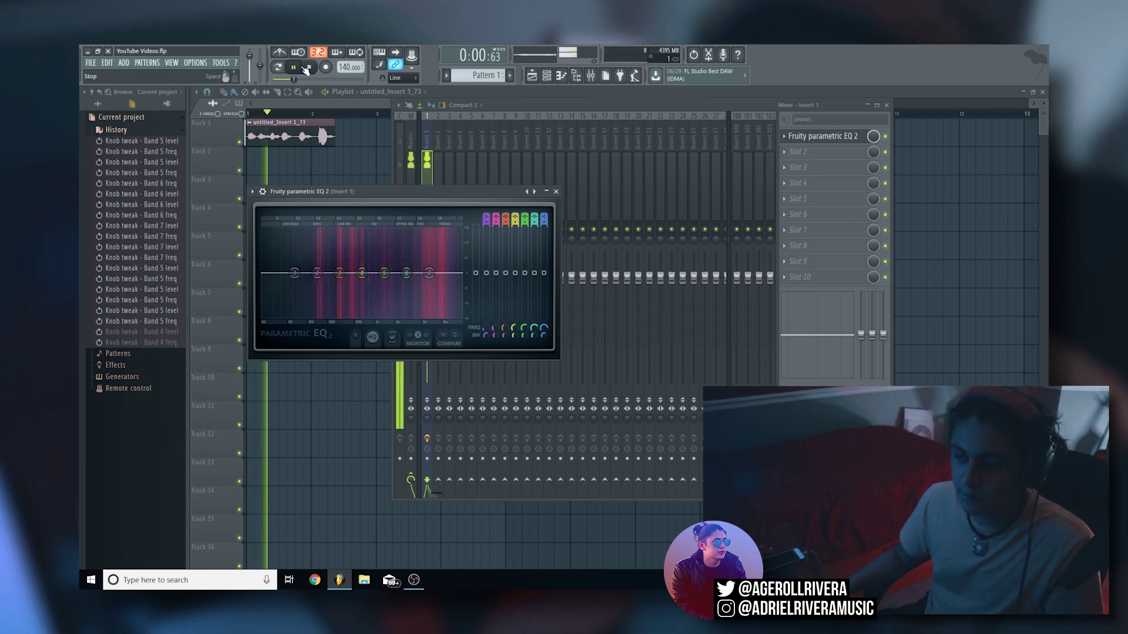
pyautogui.click(308, 67)
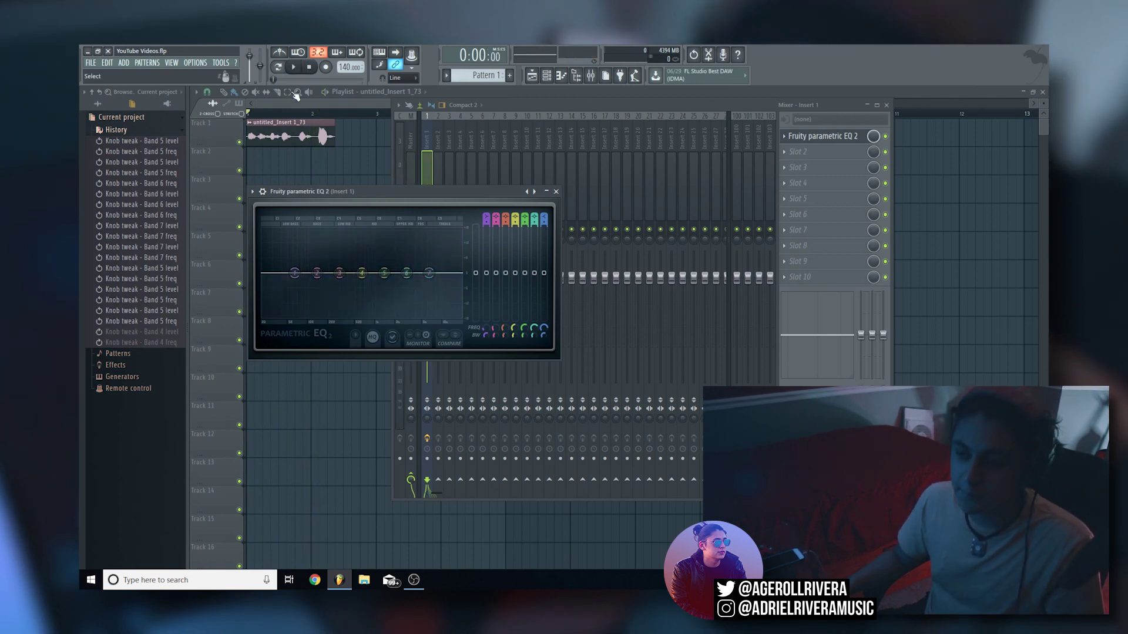
pyautogui.click(308, 68)
# - Cut the highs deeply with band 7's shelf while playing the clip, and try the spare-state comparison
pyautogui.moveTo(428, 272); pyautogui.dragTo(391, 307)
pyautogui.click(295, 67)
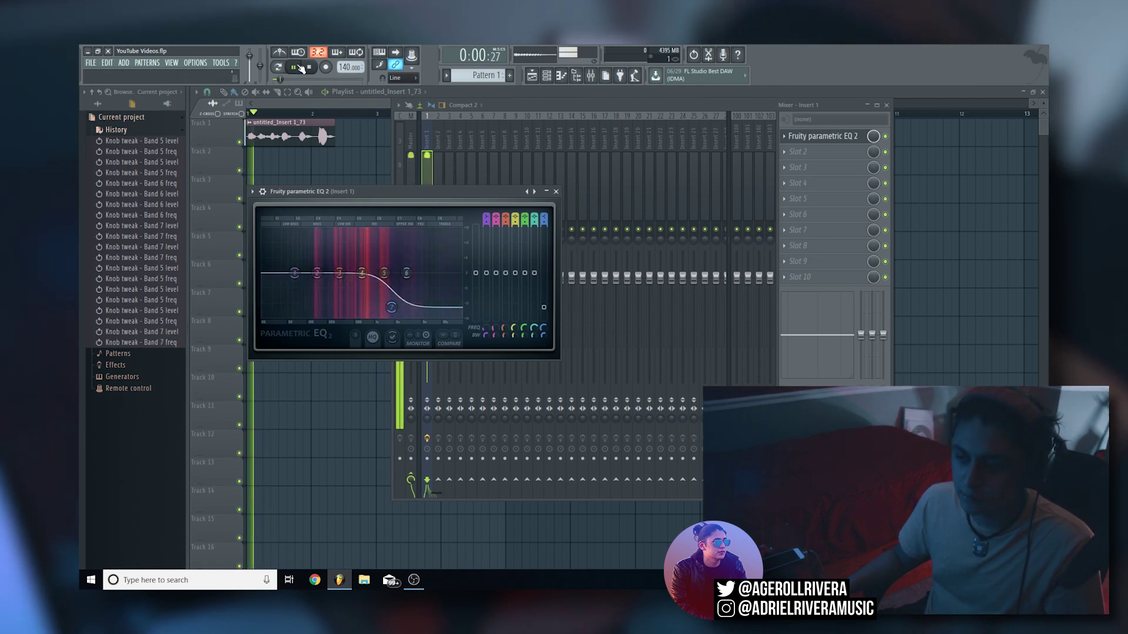
pyautogui.click(308, 67)
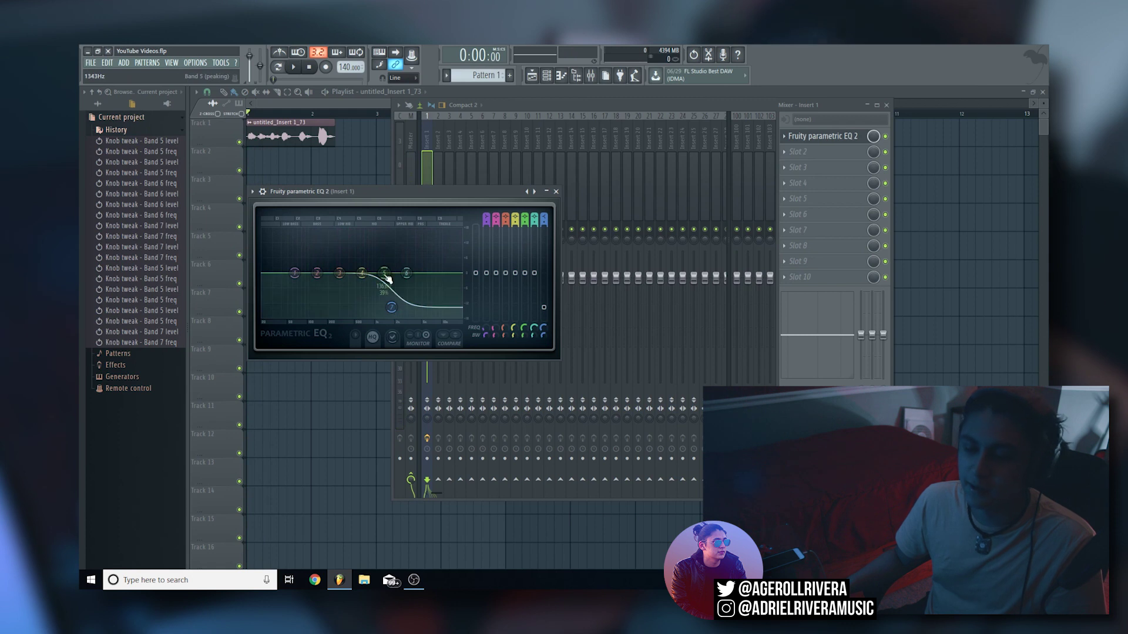
pyautogui.click(444, 336)
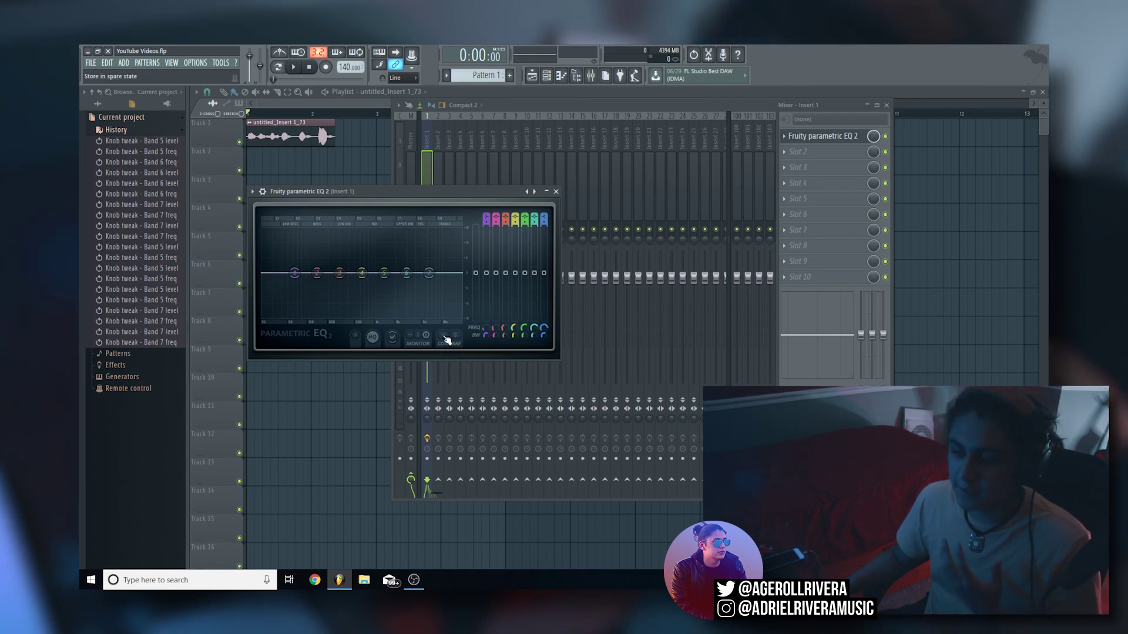
# - Try cuts and boosts with band 7 at different frequencies, and reset the band
pyautogui.moveTo(429, 273); pyautogui.dragTo(410, 297)
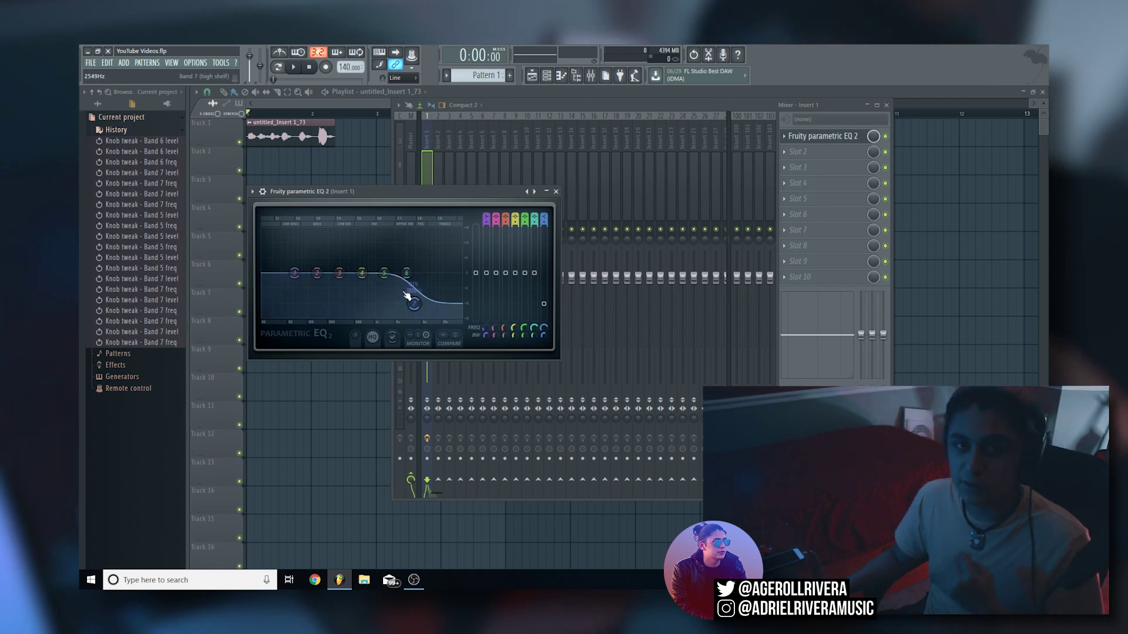
pyautogui.moveTo(414, 303); pyautogui.dragTo(411, 261)
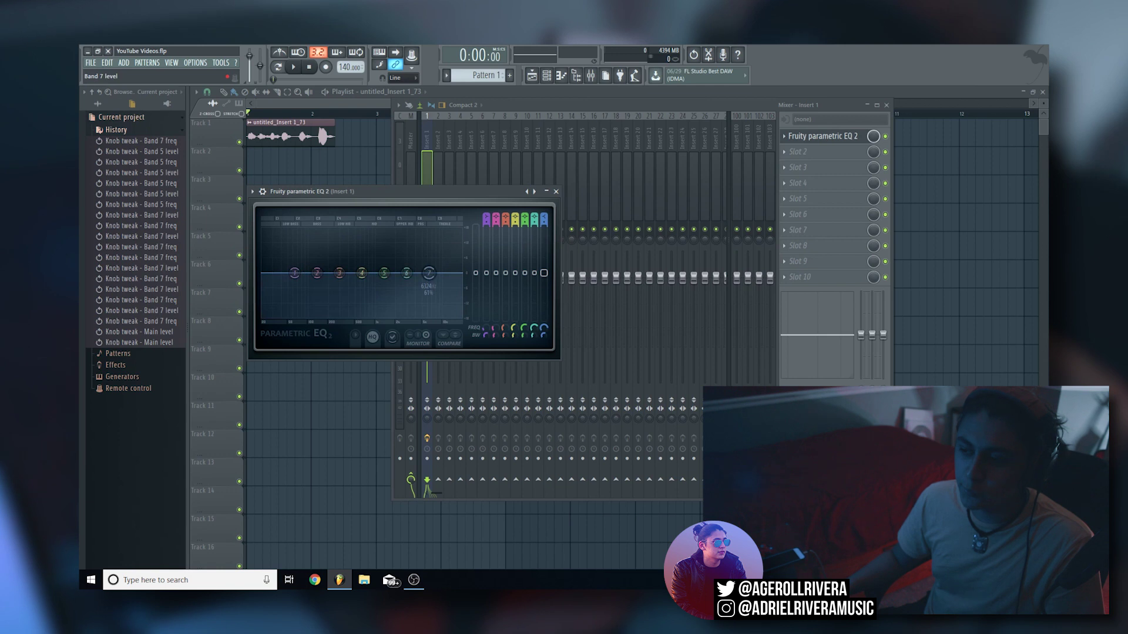
pyautogui.moveTo(543, 272); pyautogui.dragTo(544, 253)
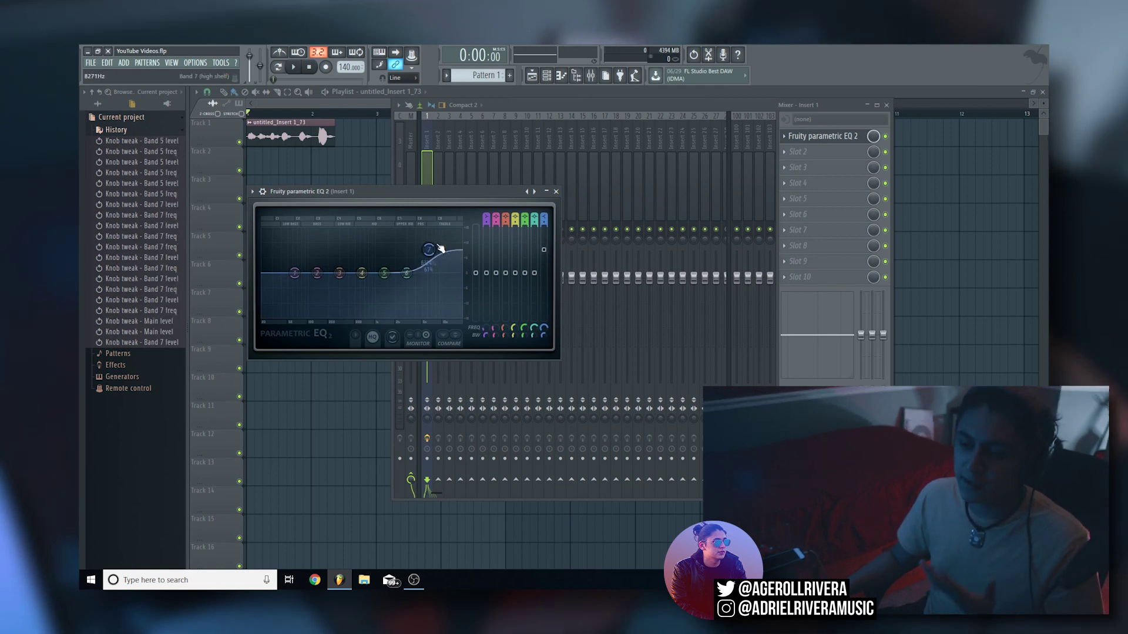
pyautogui.moveTo(428, 250); pyautogui.dragTo(373, 248)
pyautogui.keyDown('alt'); pyautogui.click(379, 248); pyautogui.keyUp('alt')
# - Raise band 7's level slightly by about 1.2 dB at 6324 Hz, and reset its level
pyautogui.moveTo(543, 272); pyautogui.dragTo(544, 270)
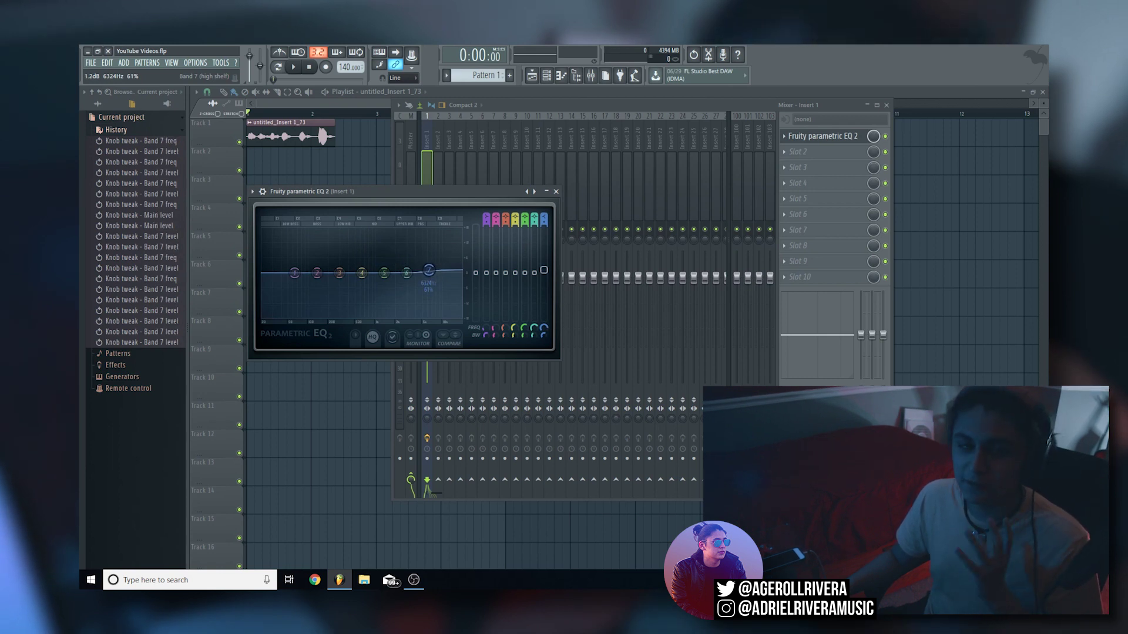
pyautogui.moveTo(429, 271); pyautogui.dragTo(428, 269)
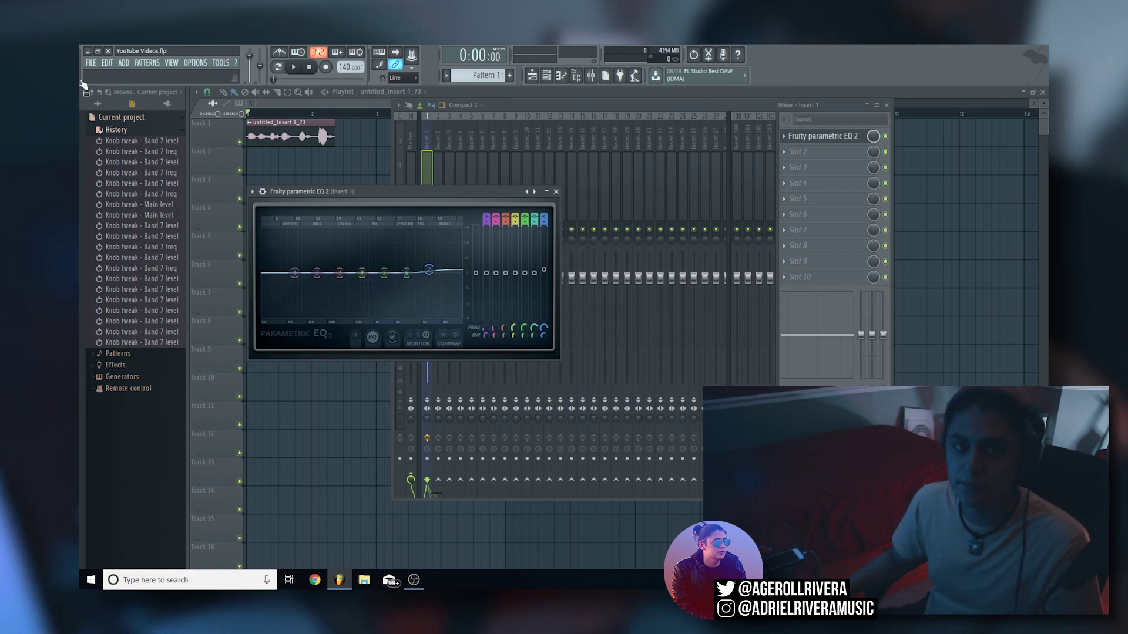
pyautogui.rightClick(544, 270)
pyautogui.click(553, 277)
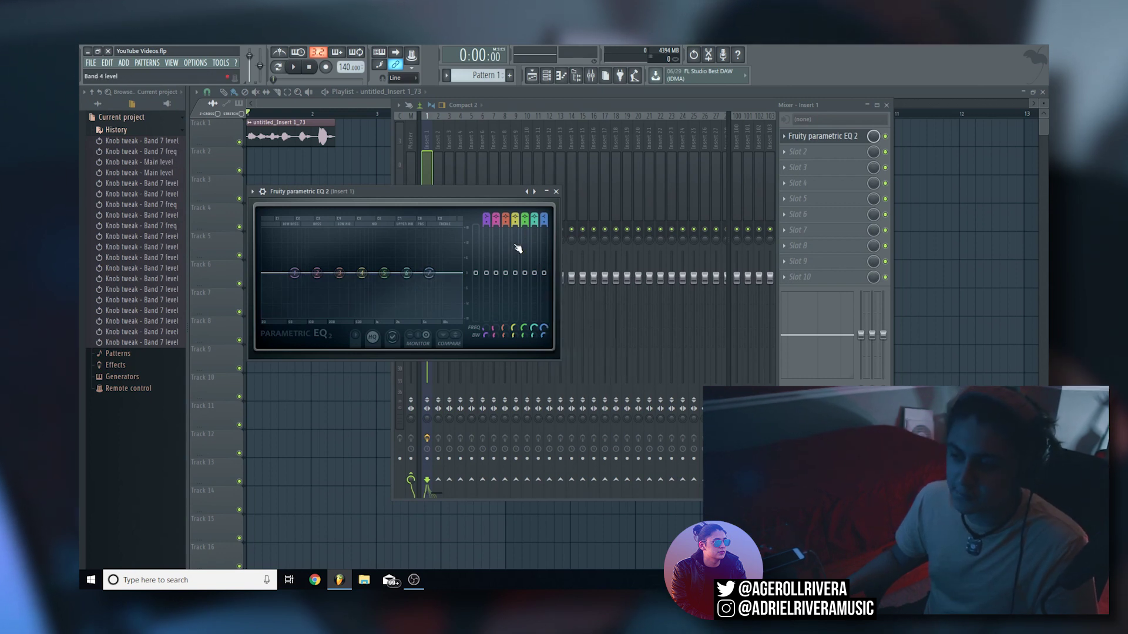
# - Pull band 6 down into a deep cut near 3 kHz, and reset the band
pyautogui.moveTo(406, 272); pyautogui.dragTo(397, 312)
pyautogui.rightClick(400, 311)
pyautogui.click(411, 323)
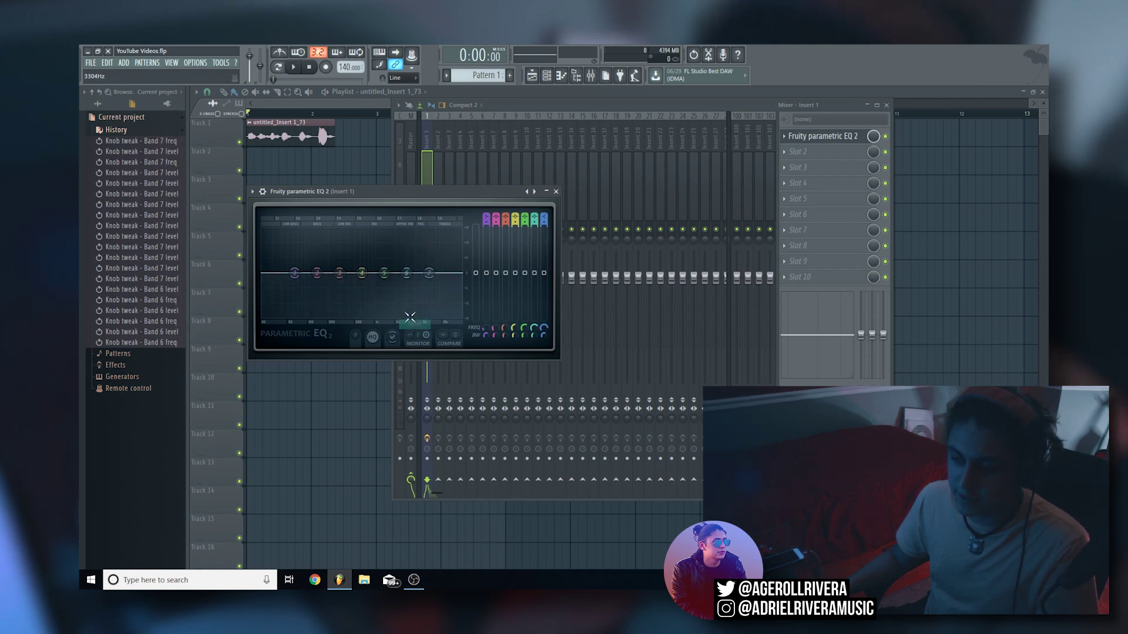
pyautogui.rightClick(537, 285)
pyautogui.click(428, 259)
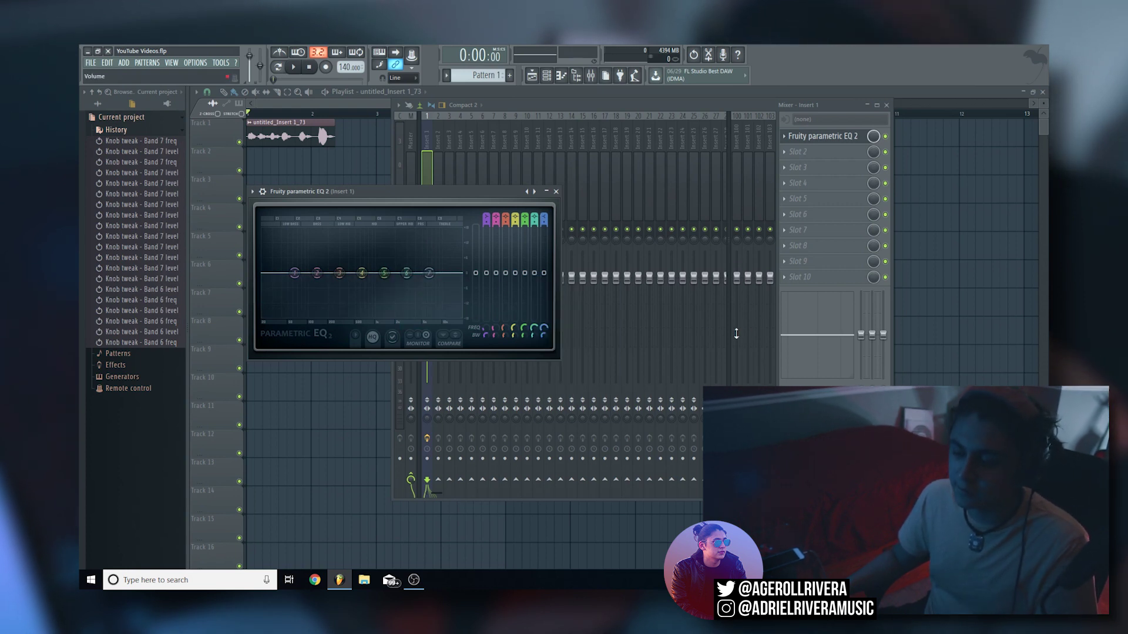
# - Lower the EQ's main level to about -9.5 dB, and reset it
pyautogui.moveTo(475, 272); pyautogui.dragTo(474, 297)
pyautogui.rightClick(476, 243)
pyautogui.click(483, 251)
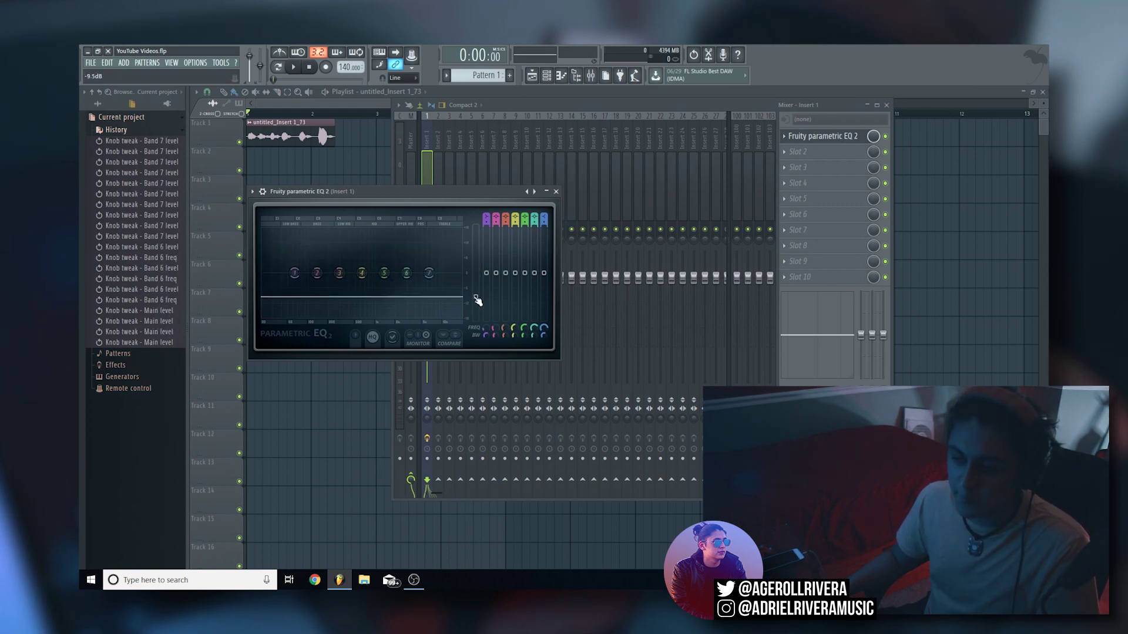
pyautogui.rightClick(476, 298)
pyautogui.click(491, 304)
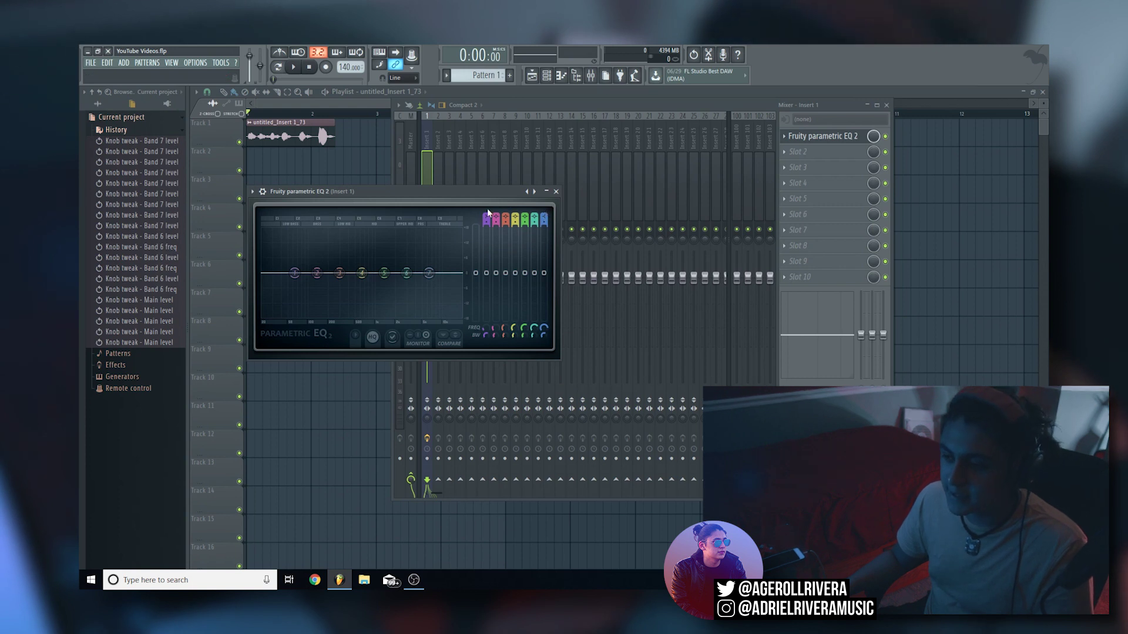
# - Cycle band 7 through its filter types, including High pass, back to the high shelf
pyautogui.moveTo(544, 219)
pyautogui.mouseDown()
pyautogui.moveTo(544, 235)
pyautogui.moveTo(543, 220)
pyautogui.mouseUp()
pyautogui.click(544, 219)
pyautogui.scroll(2, 544, 220)
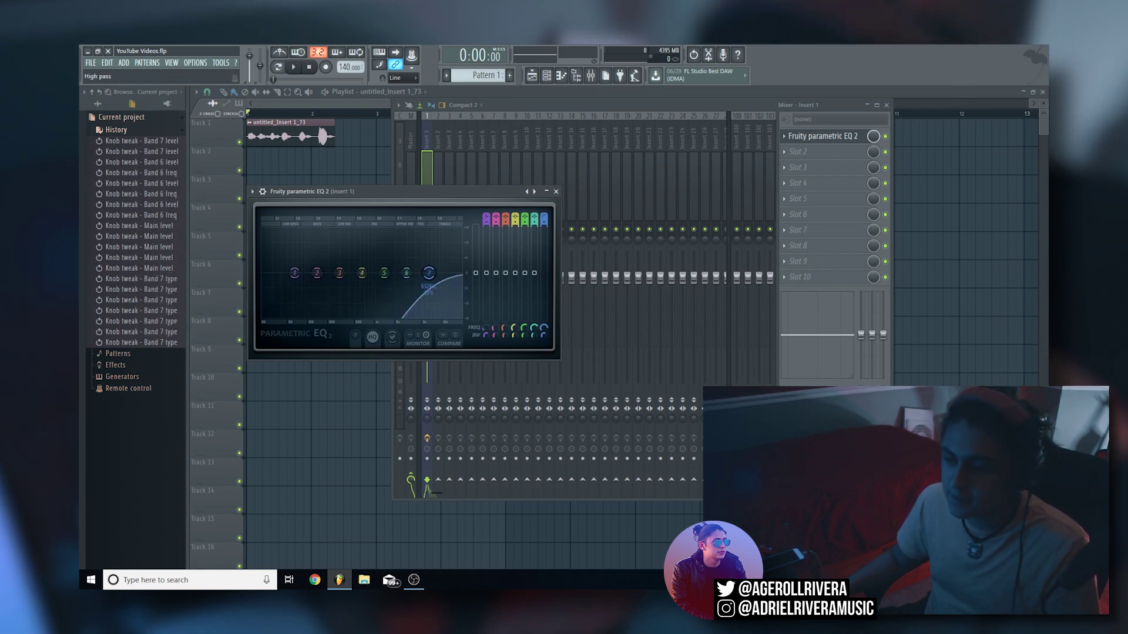
pyautogui.scroll(3, 544, 219)
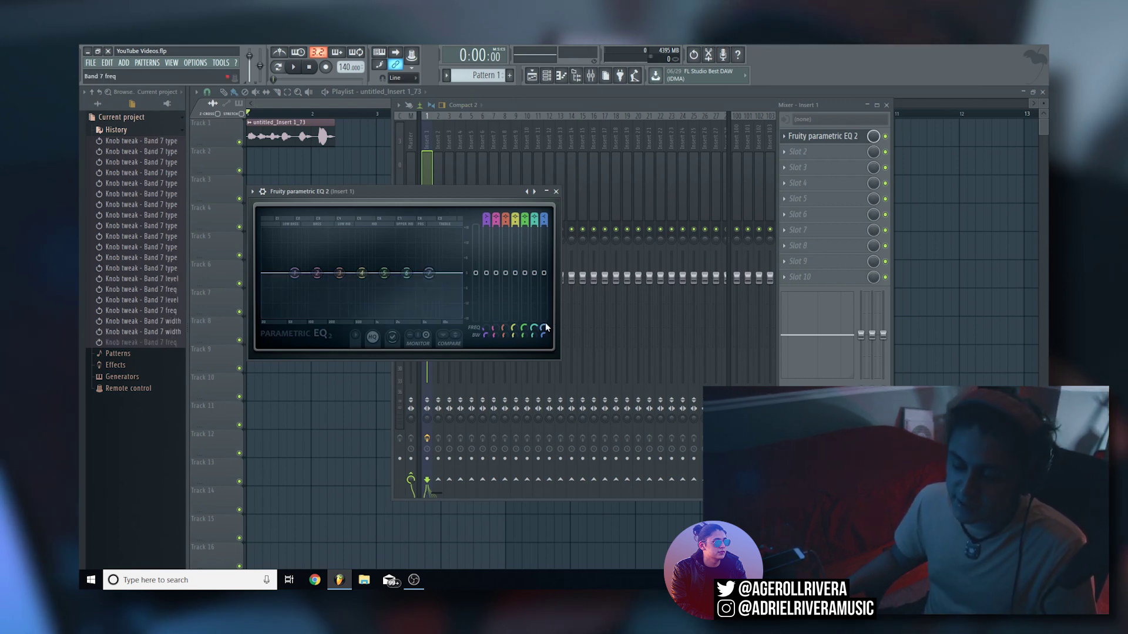
# - Sweep band 7's frequency, and raise its high shelf to about 11.4 dB near 5713 Hz
pyautogui.moveTo(545, 326); pyautogui.dragTo(545, 321)
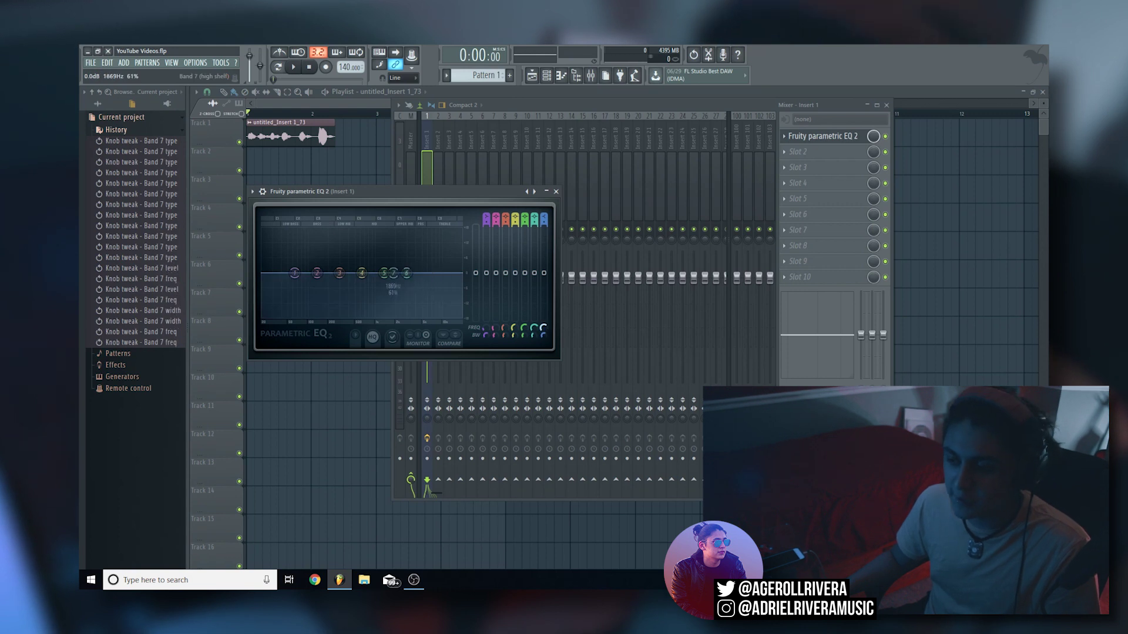
pyautogui.moveTo(451, 272); pyautogui.dragTo(420, 284)
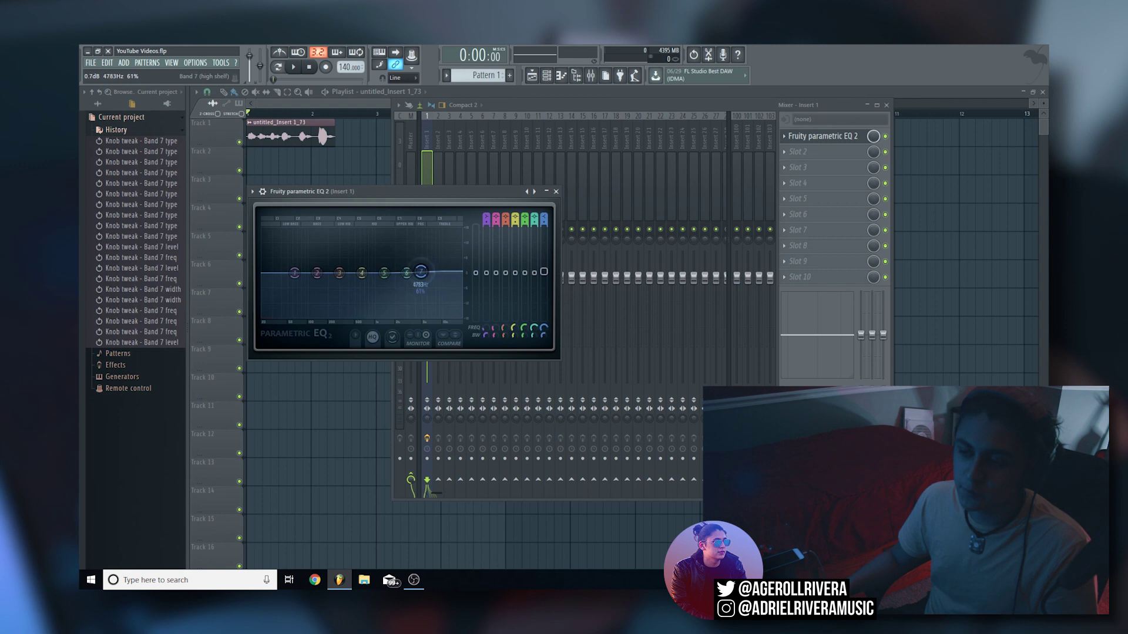
pyautogui.moveTo(353, 270); pyautogui.dragTo(432, 274)
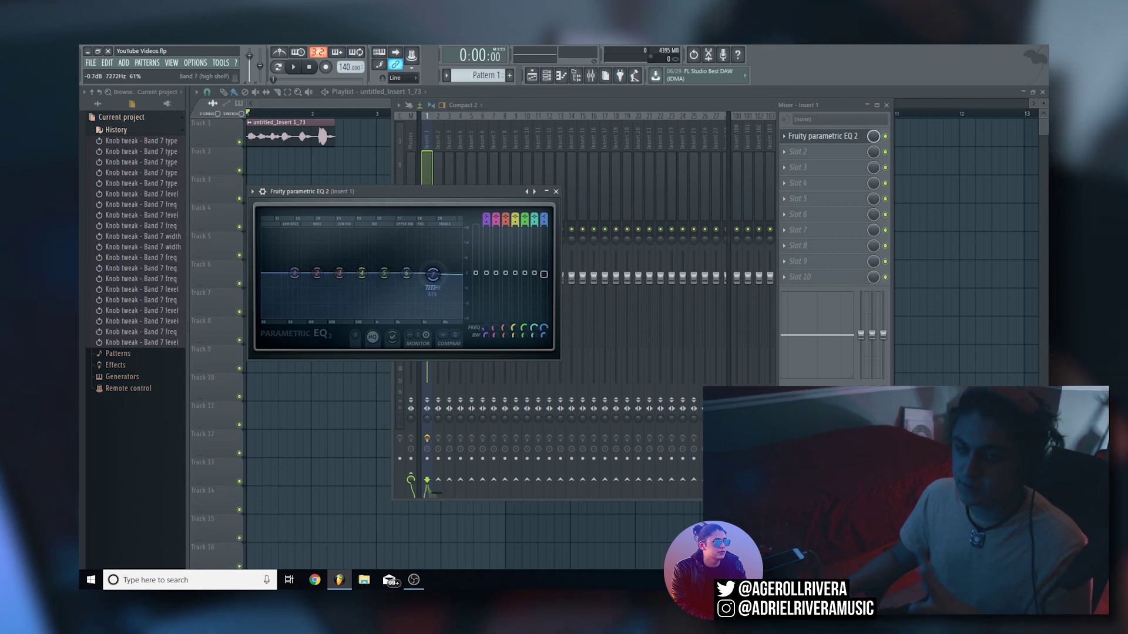
pyautogui.moveTo(432, 273); pyautogui.dragTo(426, 244)
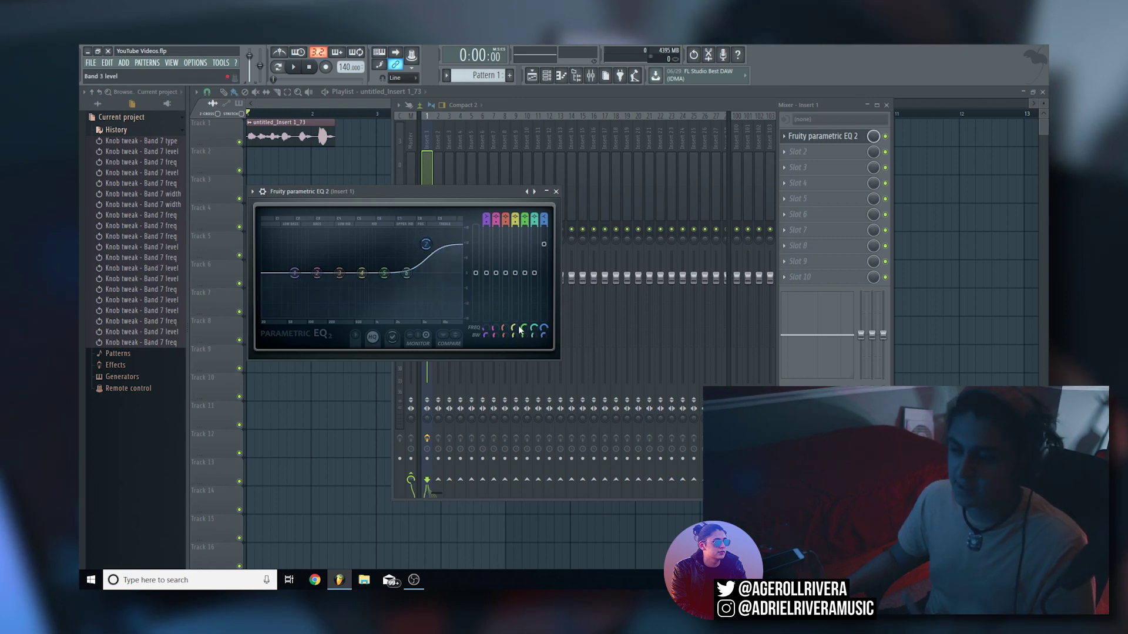
# - Vary band 7's width and step through its slope orders, including Steep 8 and Gentle 8
pyautogui.moveTo(545, 336); pyautogui.dragTo(545, 329)
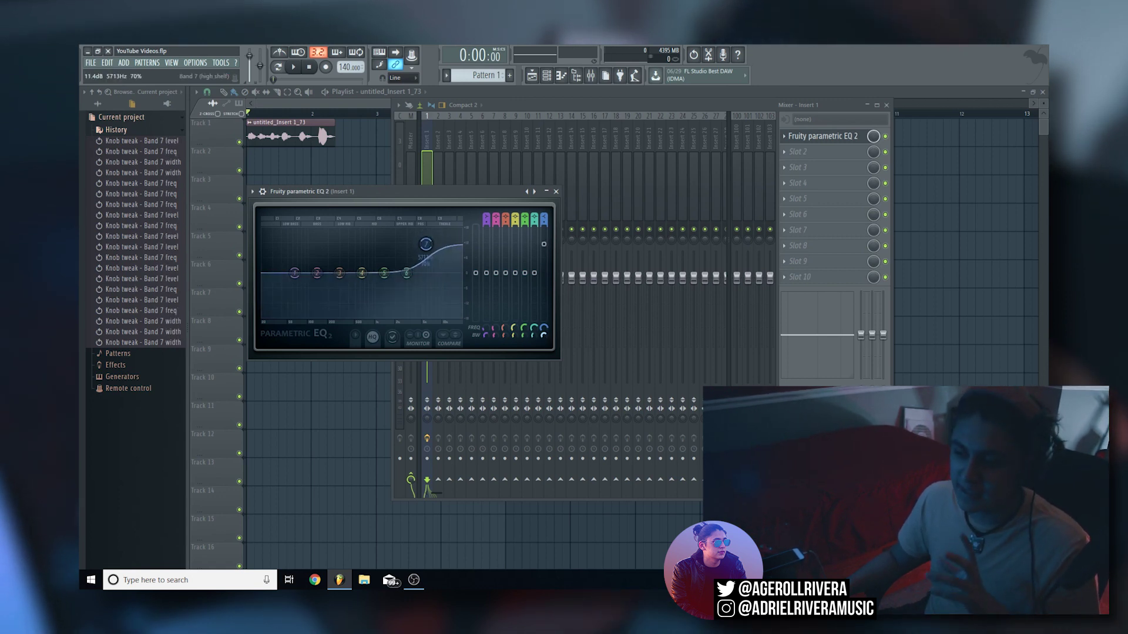
pyautogui.moveTo(545, 336); pyautogui.dragTo(544, 341)
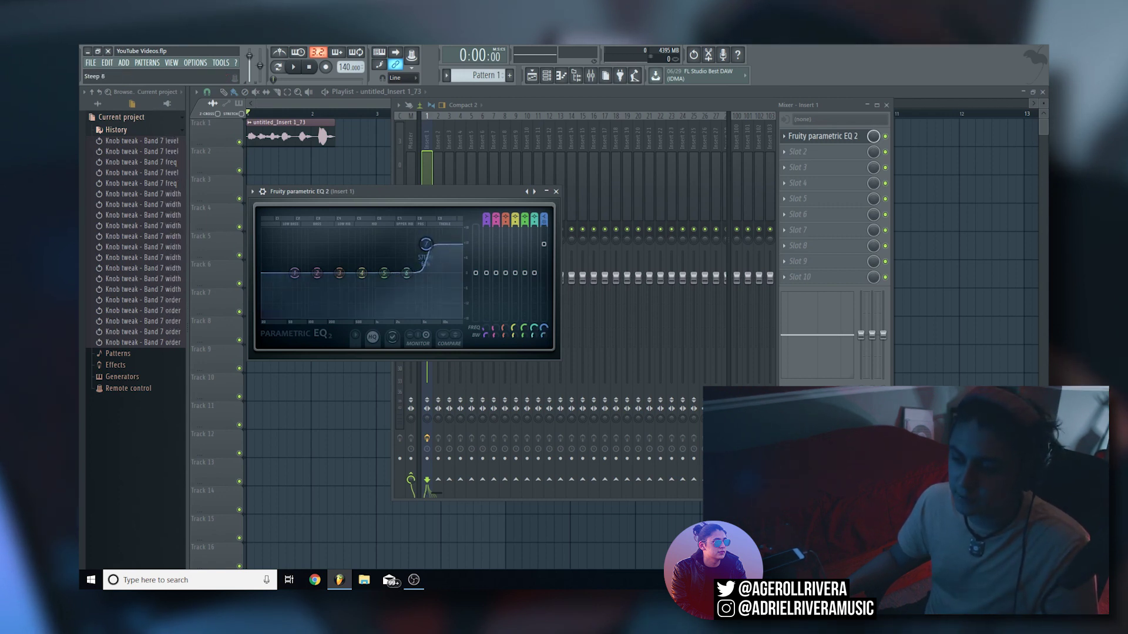
pyautogui.scroll(-3, 425, 244)
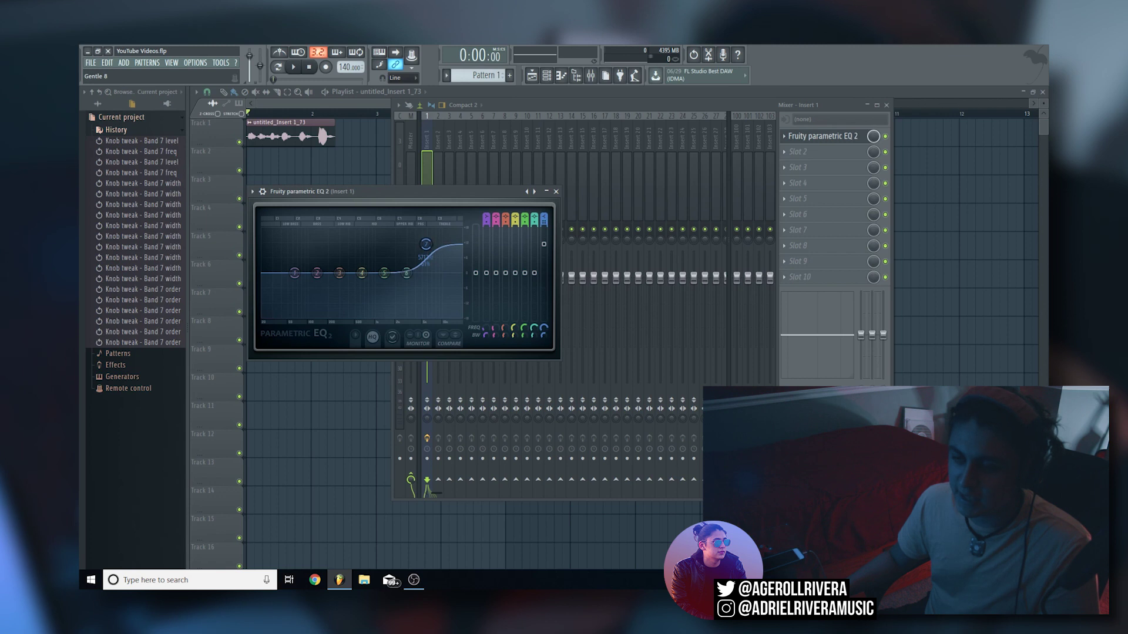
pyautogui.moveTo(544, 337); pyautogui.dragTo(544, 358)
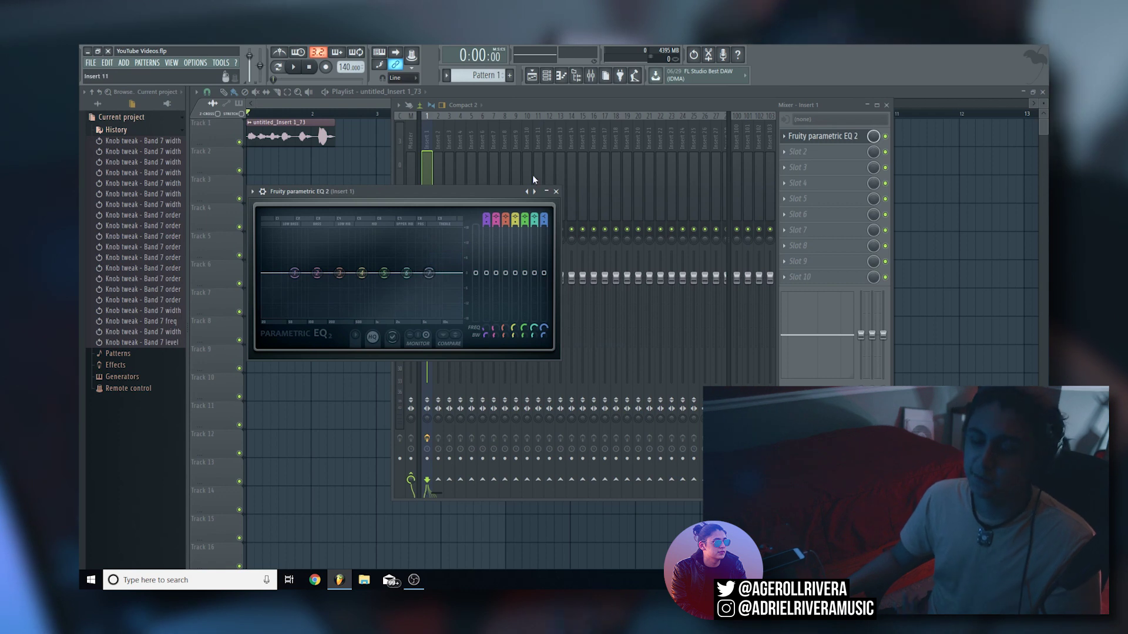
# - Look through band 1's type and order options, and pull its low shelf down near 80 Hz
pyautogui.rightClick(296, 274)
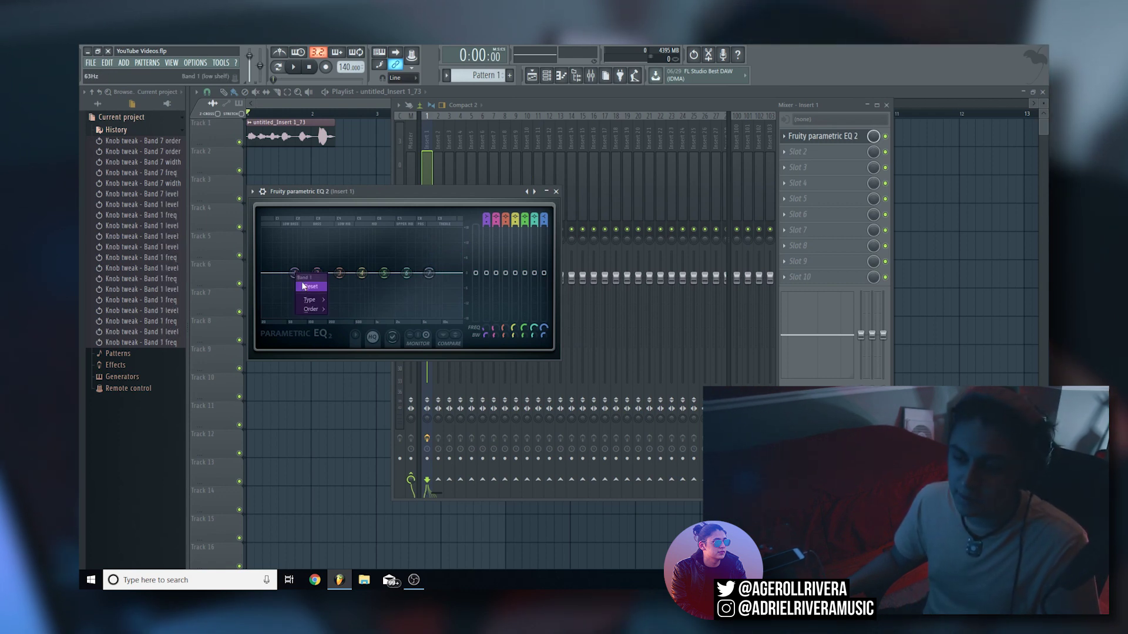
pyautogui.moveTo(313, 302)
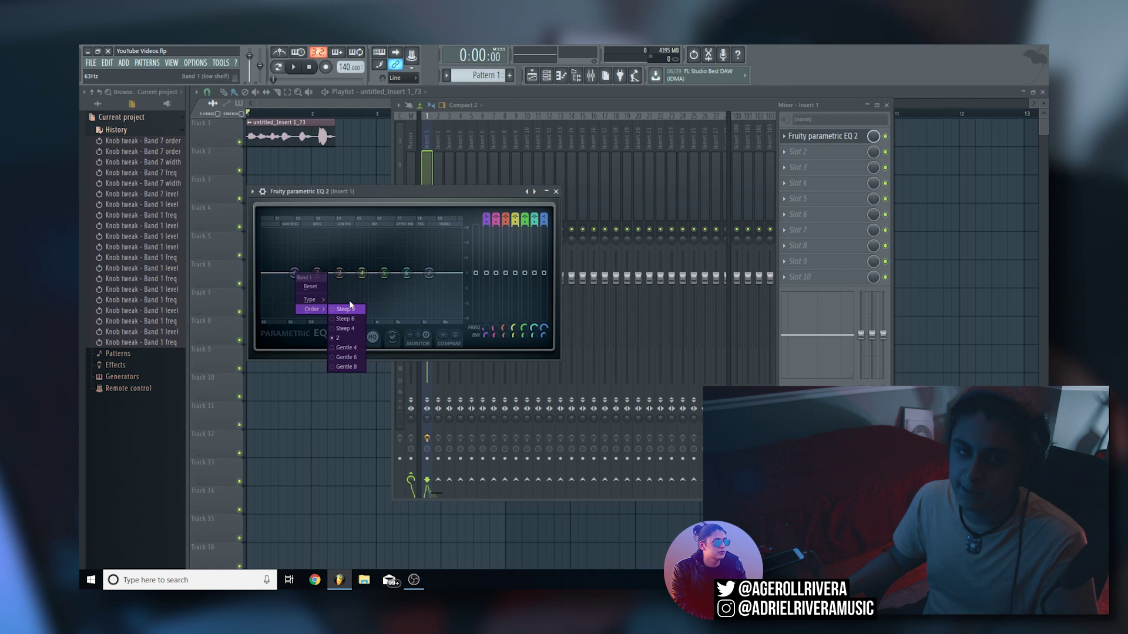
pyautogui.click(347, 309)
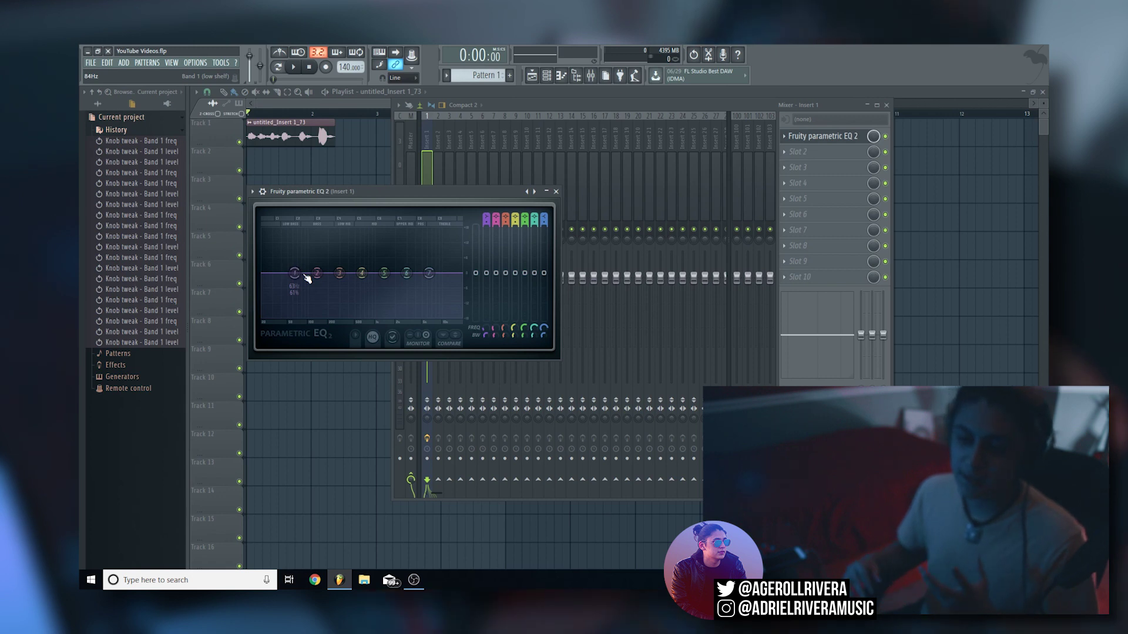
pyautogui.moveTo(305, 276); pyautogui.dragTo(305, 299)
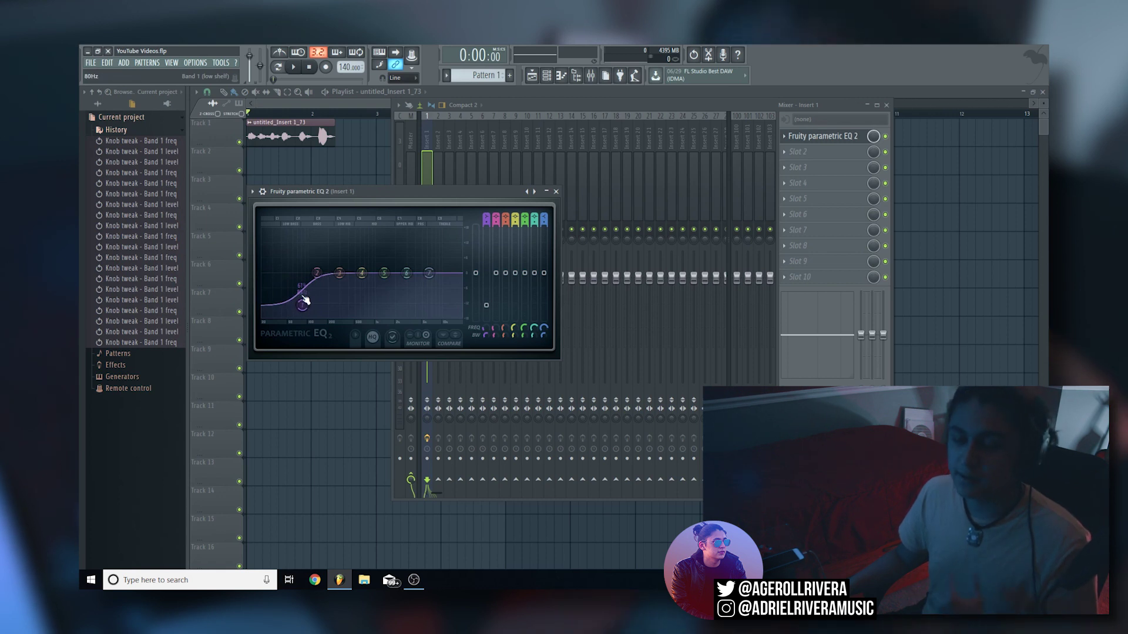
# - Look through band 3's filter types, try a boost on its peaking band, and reset it
pyautogui.rightClick(340, 273)
pyautogui.moveTo(366, 302)
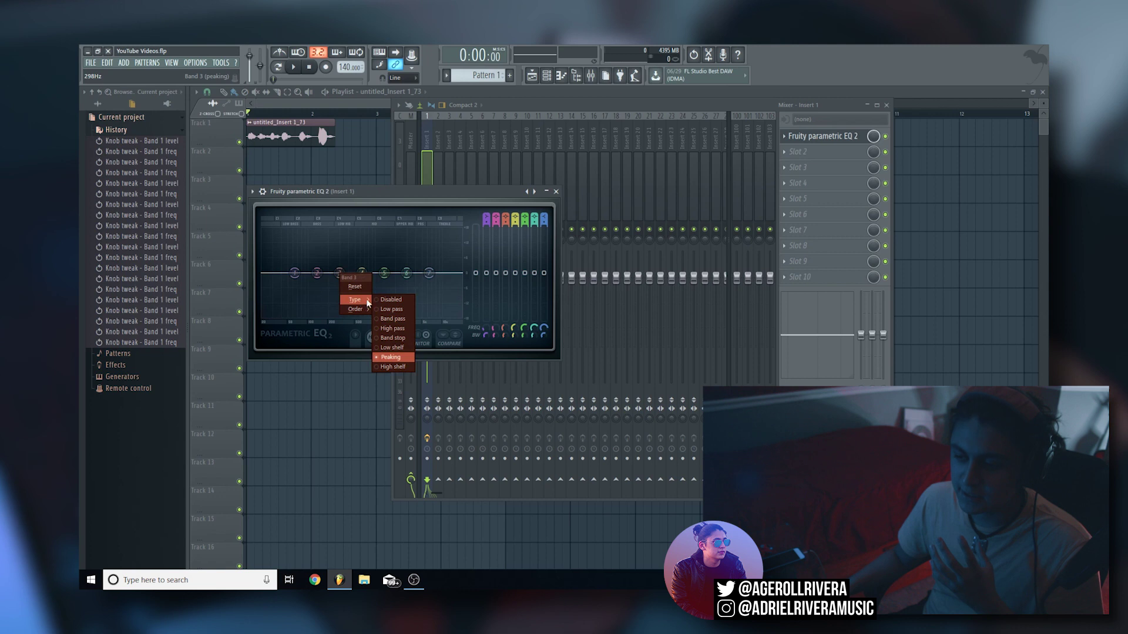
pyautogui.moveTo(339, 273); pyautogui.dragTo(337, 249)
pyautogui.keyDown('alt'); pyautogui.click(337, 249); pyautogui.keyUp('alt')
# - Raise band 7's high shelf to about 11.9 dB near 4722 Hz, lower it to about -7.3 dB near 5430 Hz, and reset it
pyautogui.moveTo(428, 272); pyautogui.dragTo(423, 238)
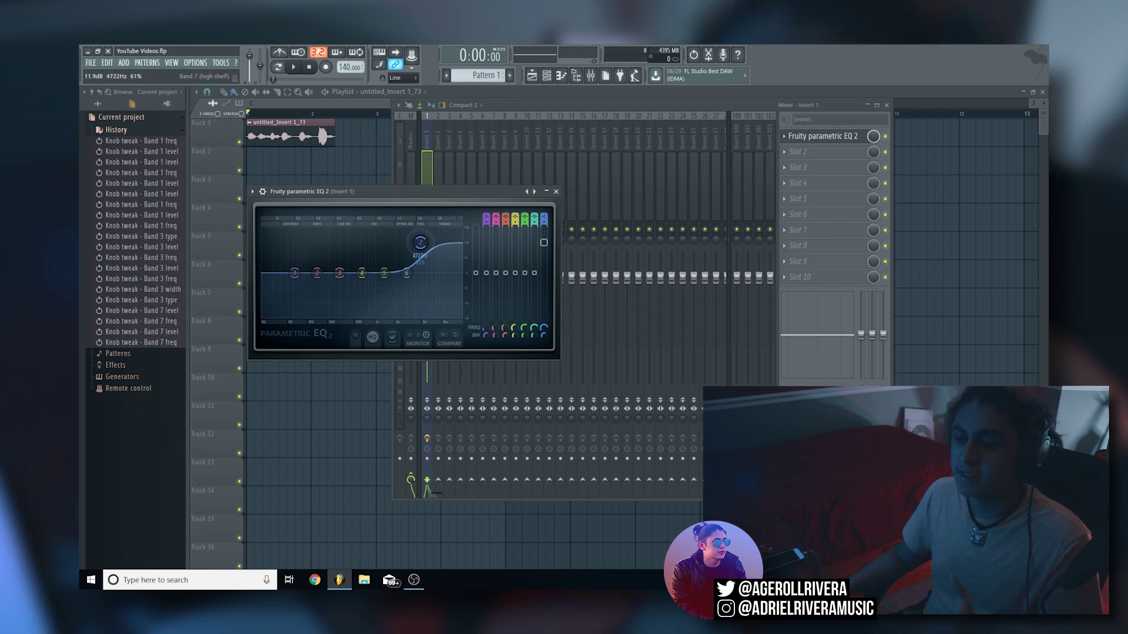
pyautogui.moveTo(420, 238); pyautogui.dragTo(424, 291)
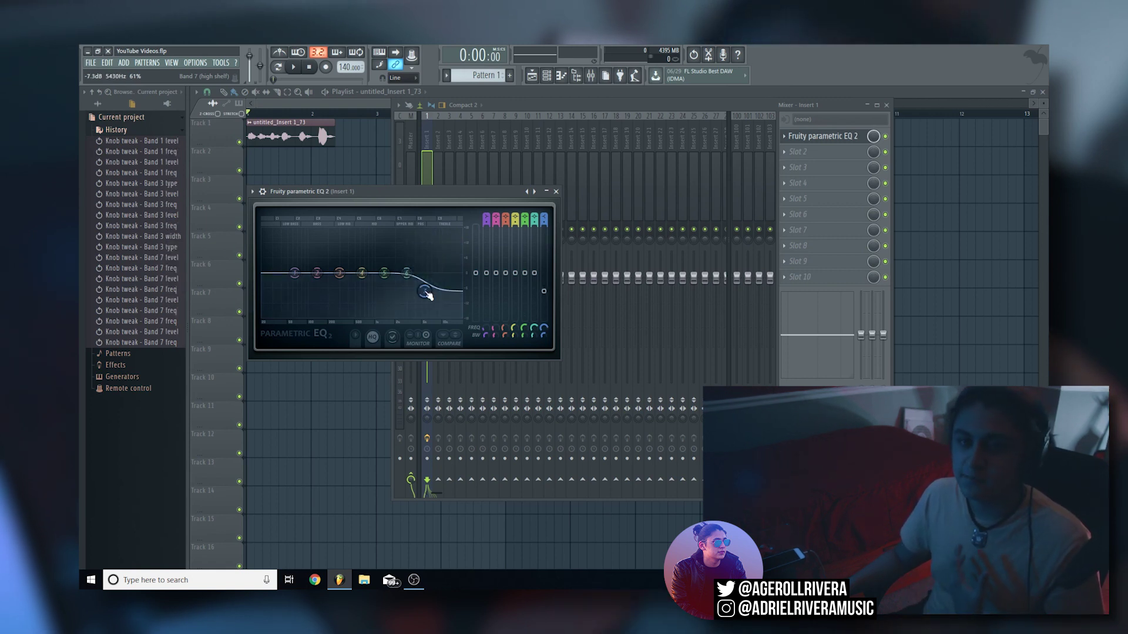
pyautogui.keyDown('alt'); pyautogui.click(426, 289); pyautogui.keyUp('alt')
# - Try a boost and a cut with band 6's peaking filter
pyautogui.moveTo(406, 272); pyautogui.dragTo(403, 246)
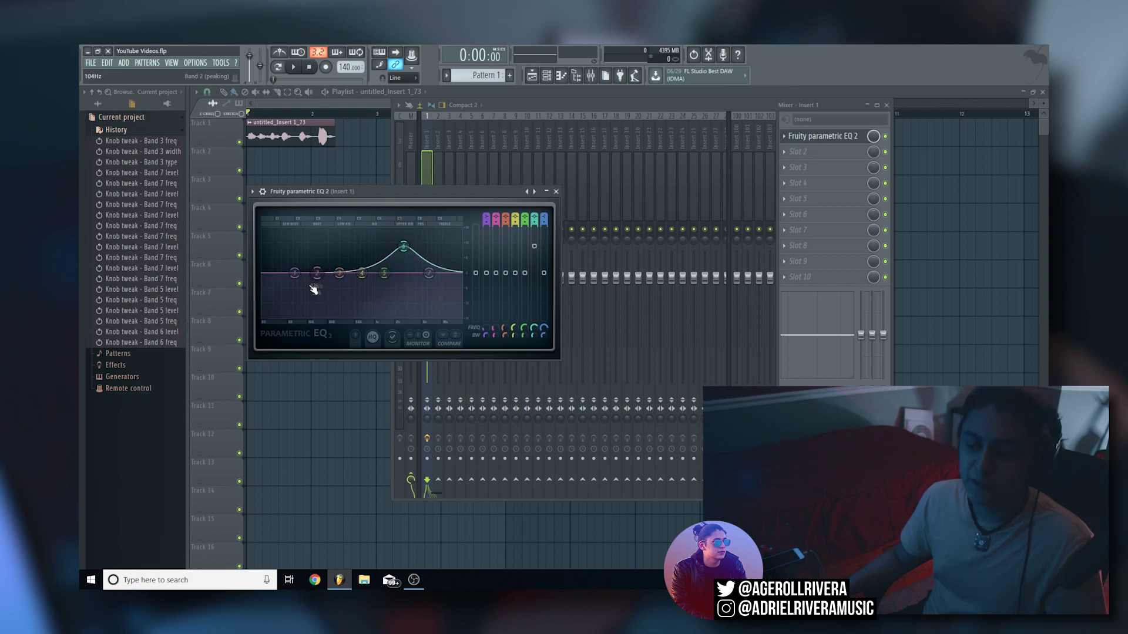
pyautogui.rightClick(405, 249)
pyautogui.click(418, 259)
pyautogui.moveTo(405, 253); pyautogui.dragTo(405, 297)
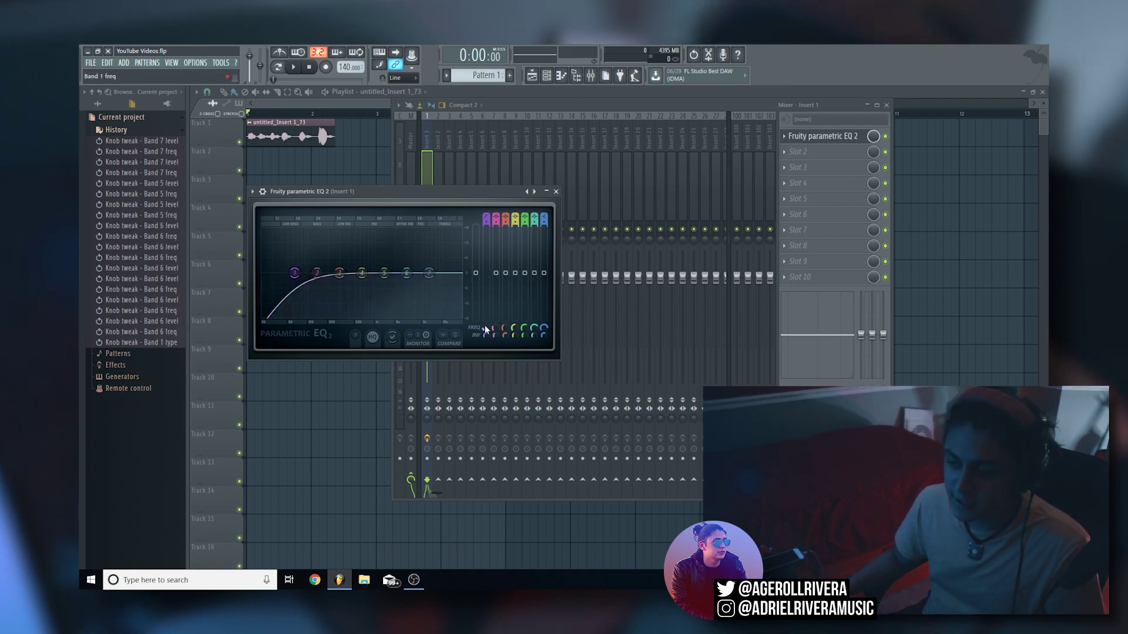
# - Sweep band 1's high-pass cutoff and try band 7 as a Low pass, varying its frequency, width and slope order
pyautogui.moveTo(485, 328); pyautogui.dragTo(485, 259)
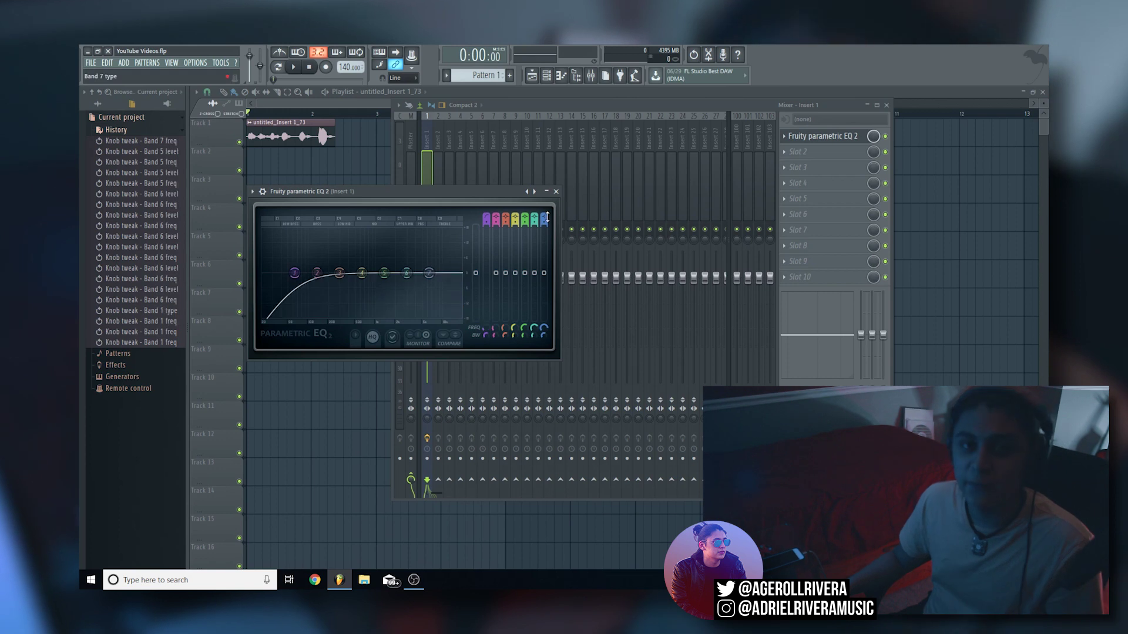
pyautogui.click(546, 217)
pyautogui.moveTo(544, 328)
pyautogui.mouseDown()
pyautogui.moveTo(543, 345)
pyautogui.moveTo(544, 329)
pyautogui.mouseUp()
pyautogui.moveTo(545, 224); pyautogui.dragTo(545, 212)
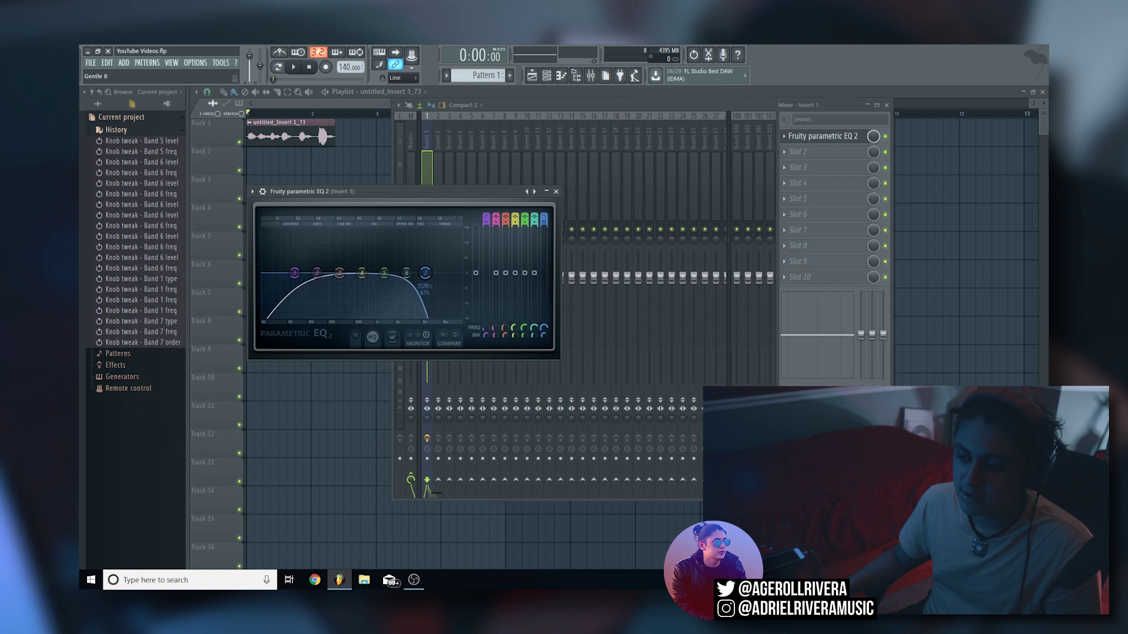
pyautogui.rightClick(545, 222)
pyautogui.click(553, 229)
pyautogui.moveTo(544, 336)
pyautogui.mouseDown()
pyautogui.moveTo(544, 322)
pyautogui.moveTo(543, 335)
pyautogui.mouseUp()
pyautogui.moveTo(543, 327); pyautogui.dragTo(544, 326)
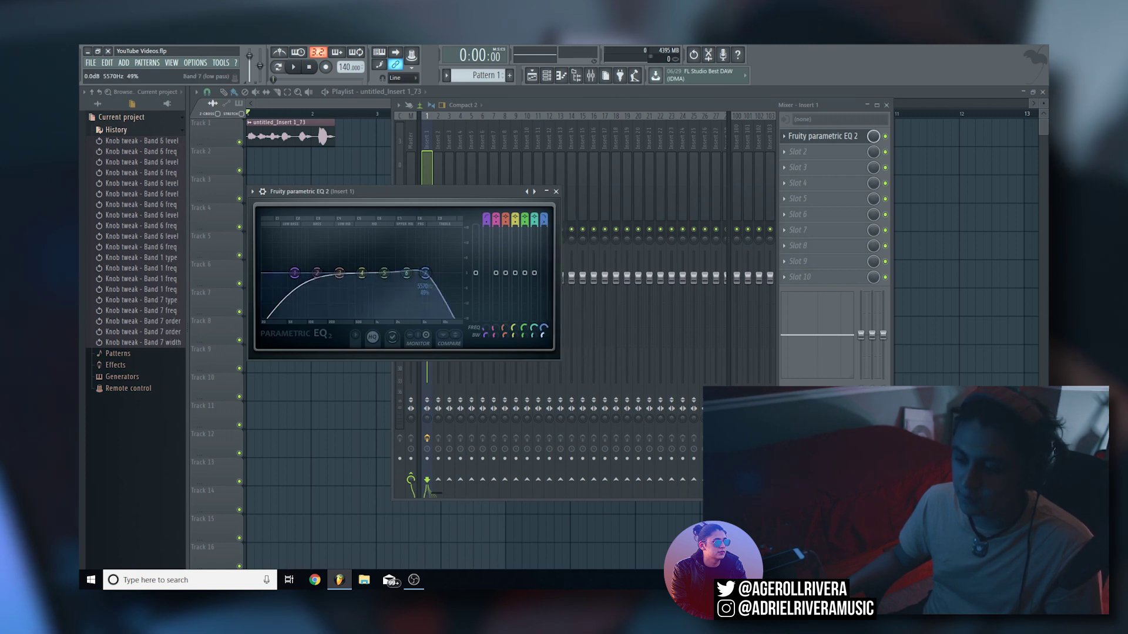
# - Look through band 7's filter types and set it to Peaking
pyautogui.rightClick(429, 273)
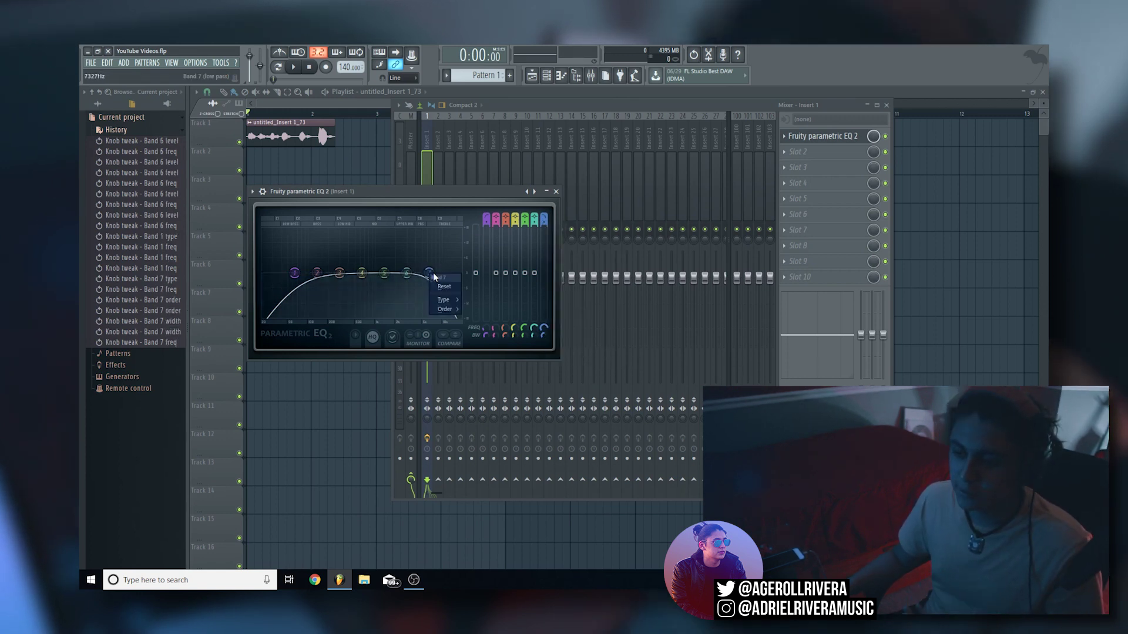
pyautogui.moveTo(442, 300)
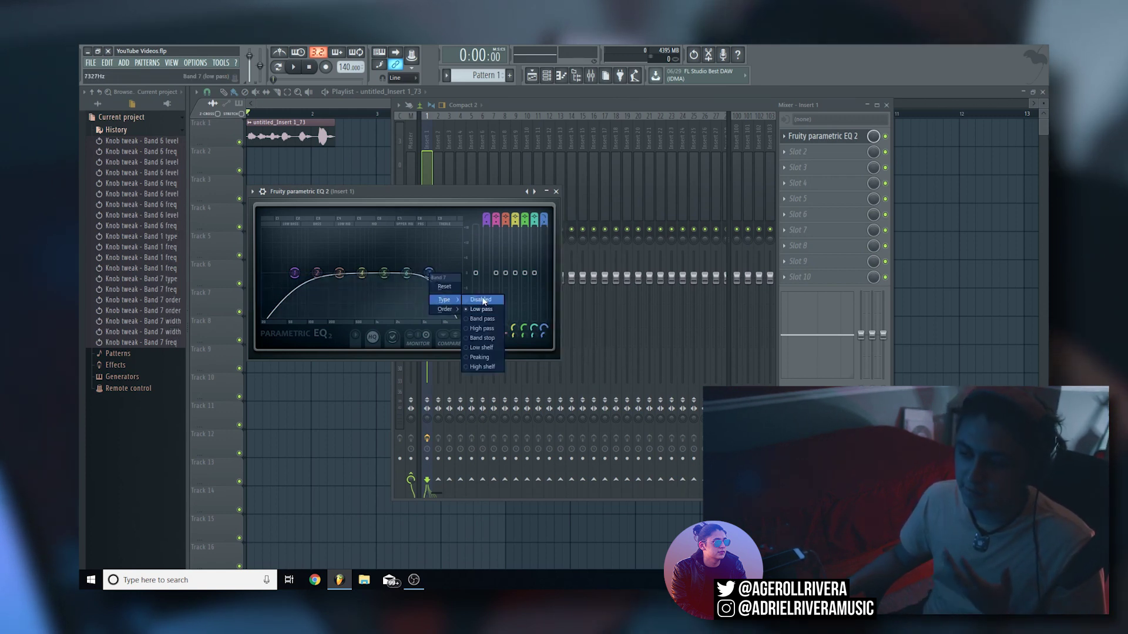
pyautogui.click(480, 357)
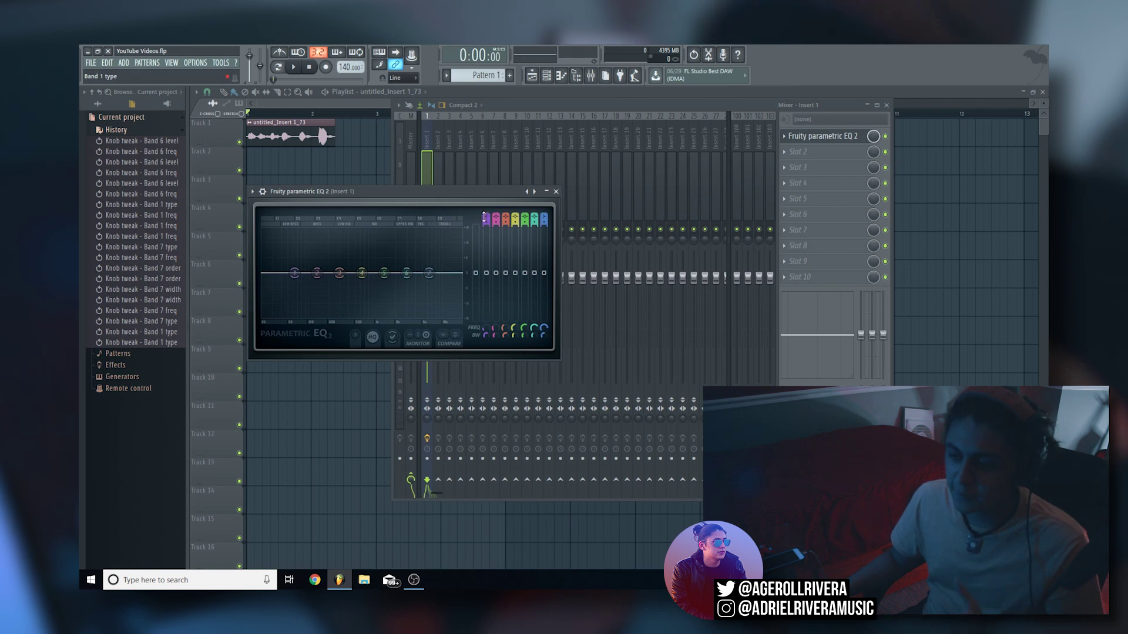
# - Make band 1 a High pass filter and raise its cutoff to just below band 2's frequency
pyautogui.moveTo(486, 220); pyautogui.dragTo(487, 232)
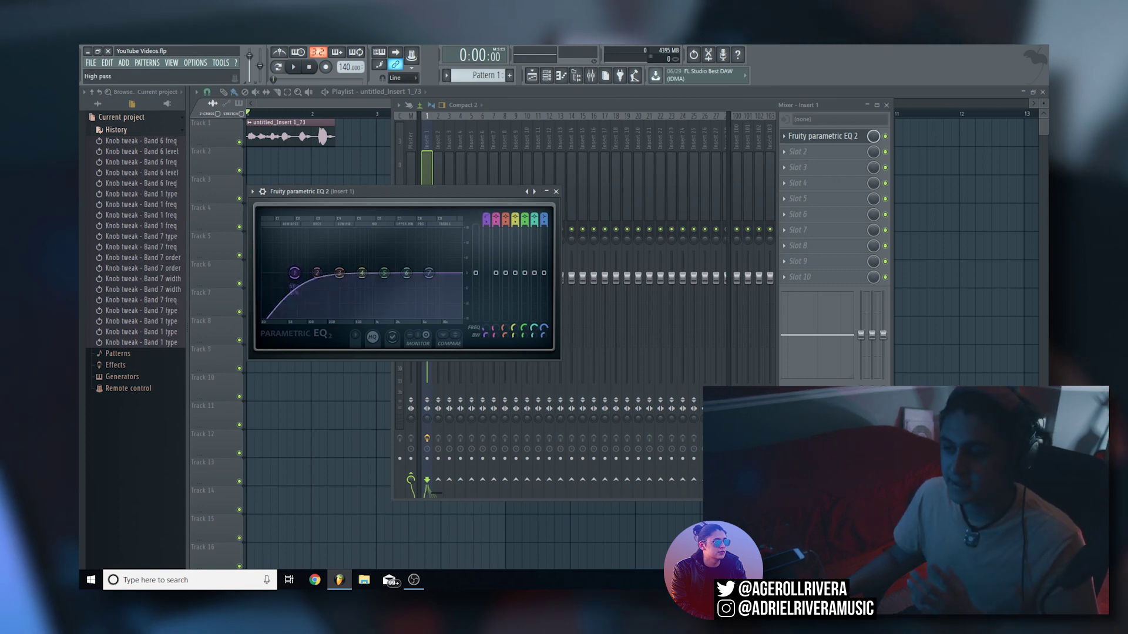
pyautogui.moveTo(294, 273); pyautogui.dragTo(309, 272)
pyautogui.moveTo(484, 328); pyautogui.dragTo(484, 329)
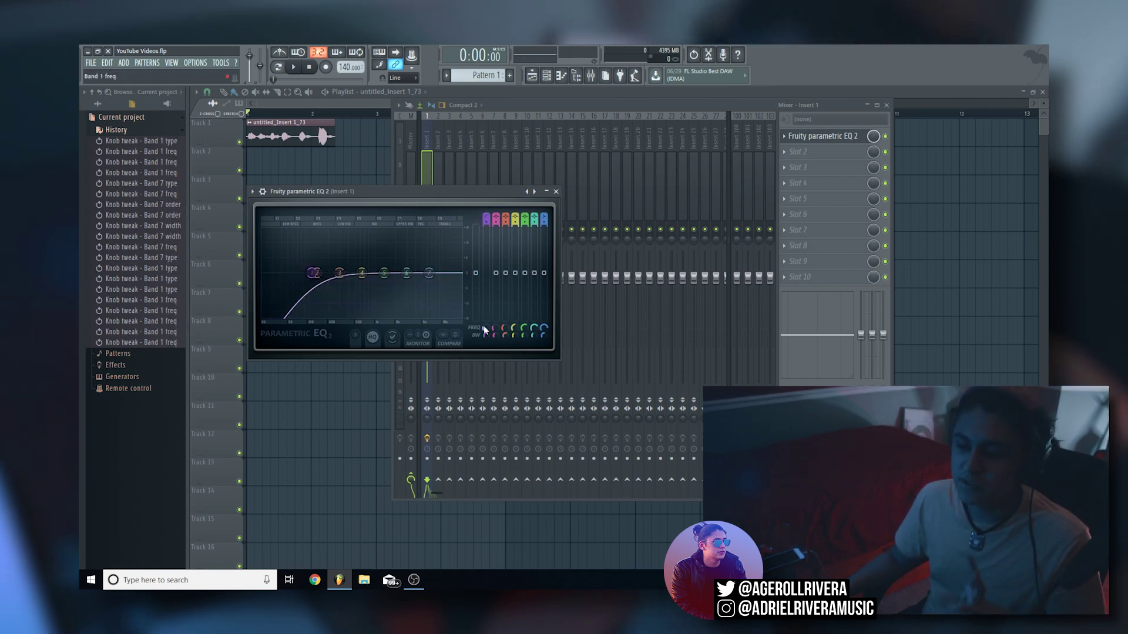
# - Play the clip with Insert 1's effects enabled and bypassed to compare the high-pass filter
pyautogui.press('space')
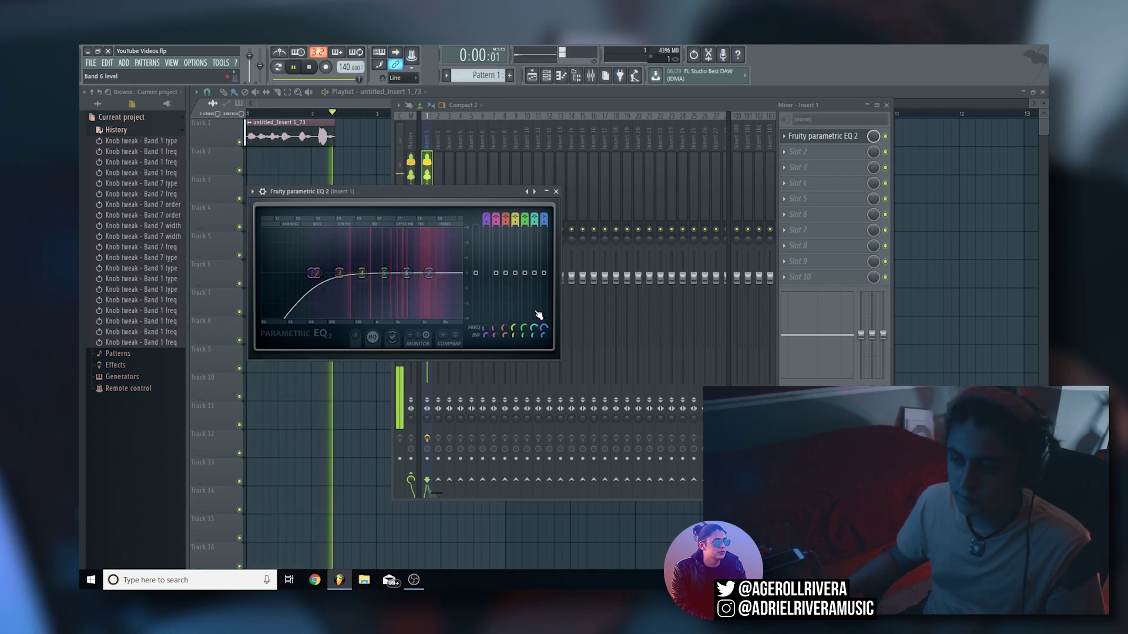
pyautogui.press('space')
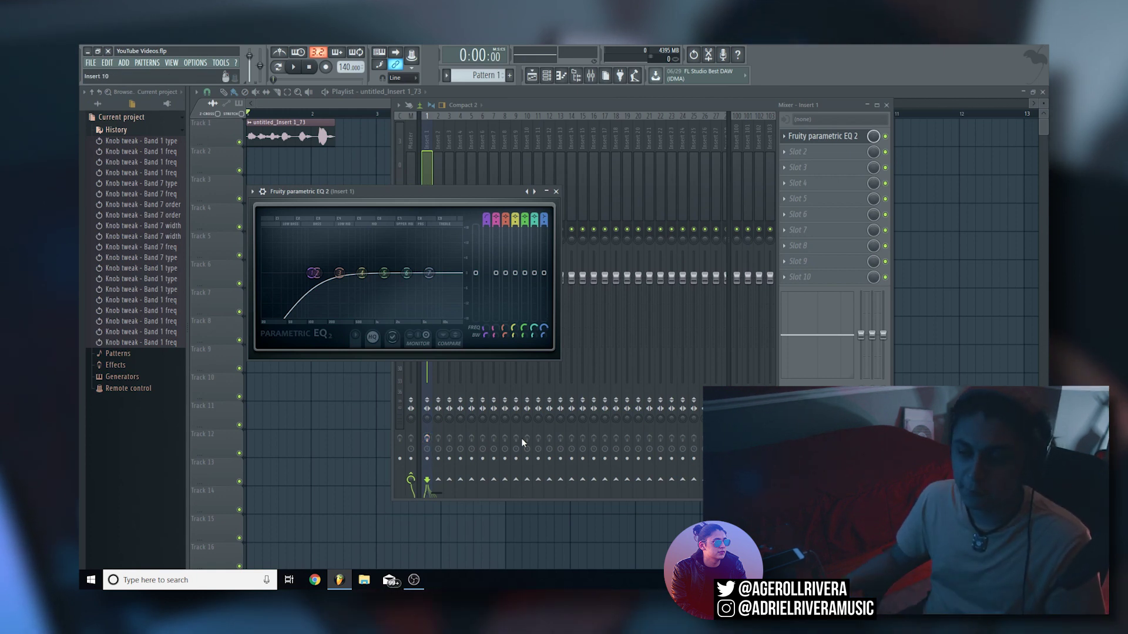
pyautogui.press('space')
pyautogui.press('space')
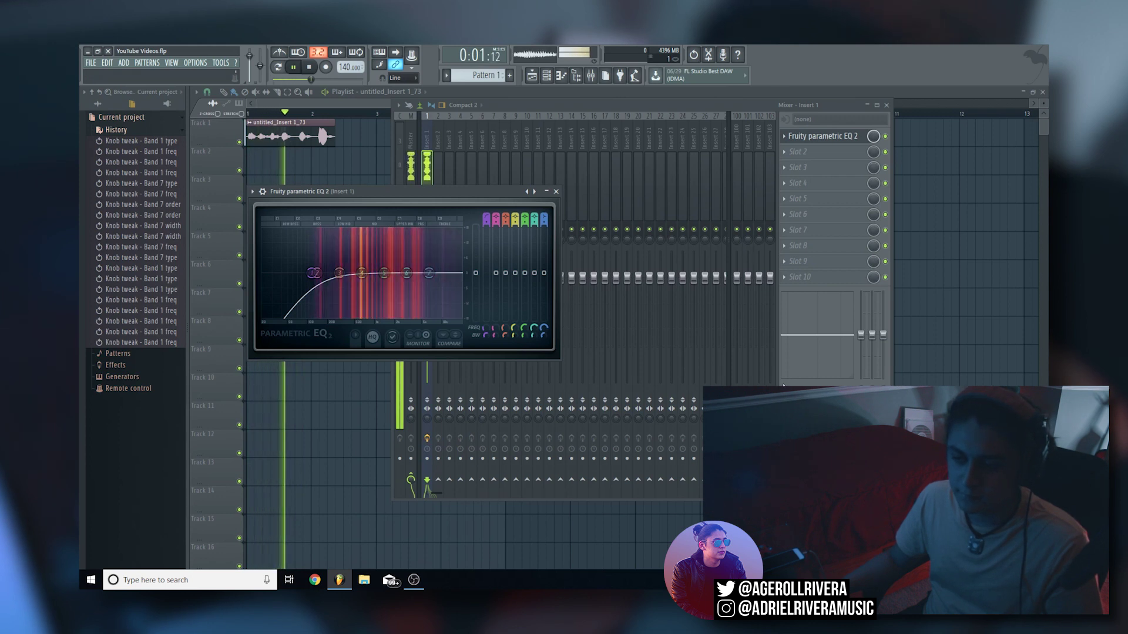
pyautogui.press('space')
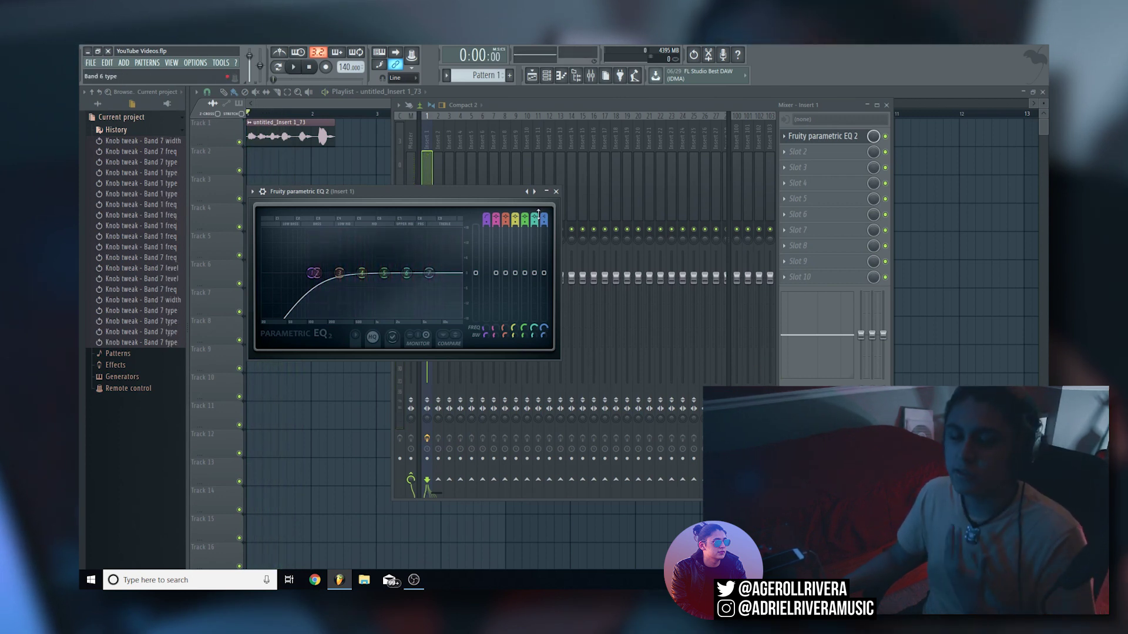
# - Raise band 7's high shelf to about 3.2 dB near 4722 Hz while auditioning the clip
pyautogui.moveTo(436, 279); pyautogui.dragTo(420, 262)
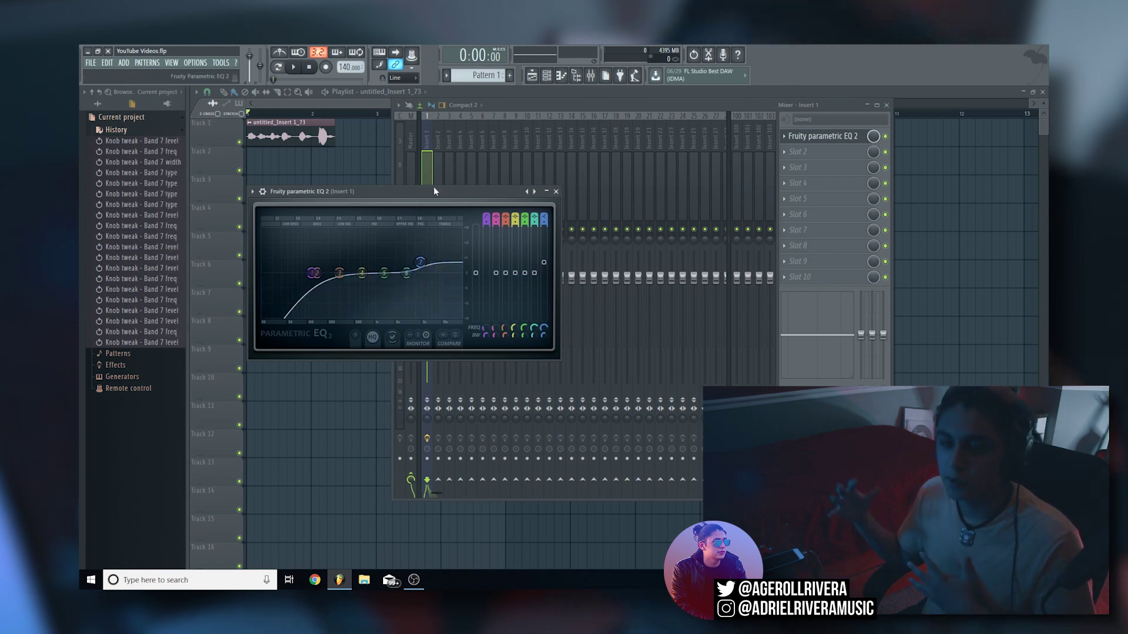
pyautogui.press('space')
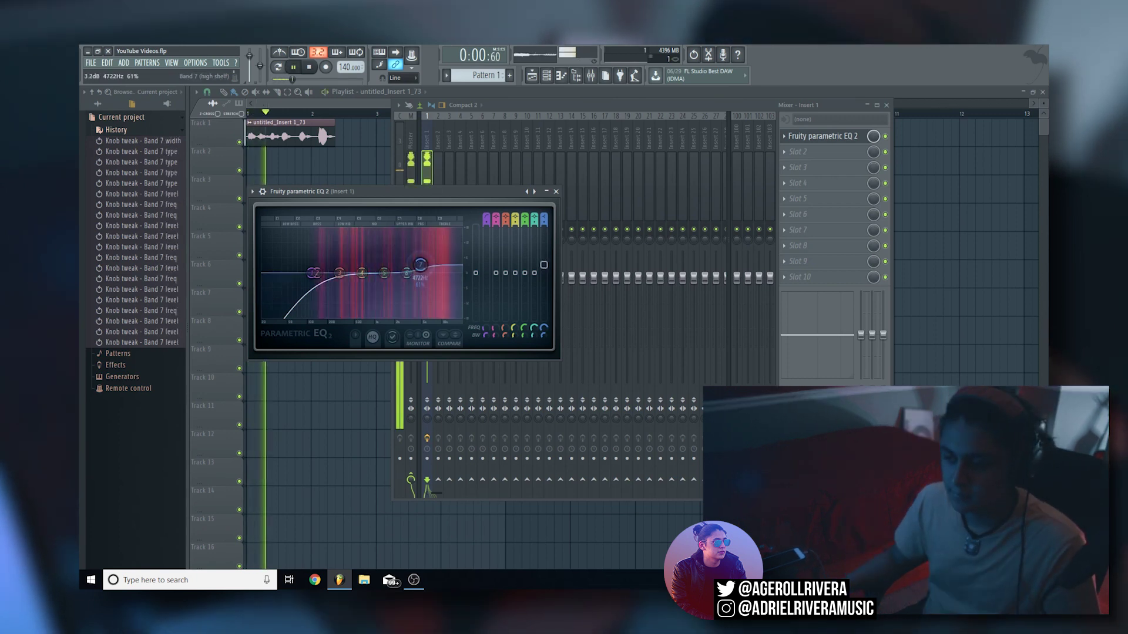
pyautogui.press('space')
# - Boost band 5's peak, sweep it to about 12.3 dB near 1017 Hz, and audition the clip
pyautogui.moveTo(384, 273); pyautogui.dragTo(391, 242)
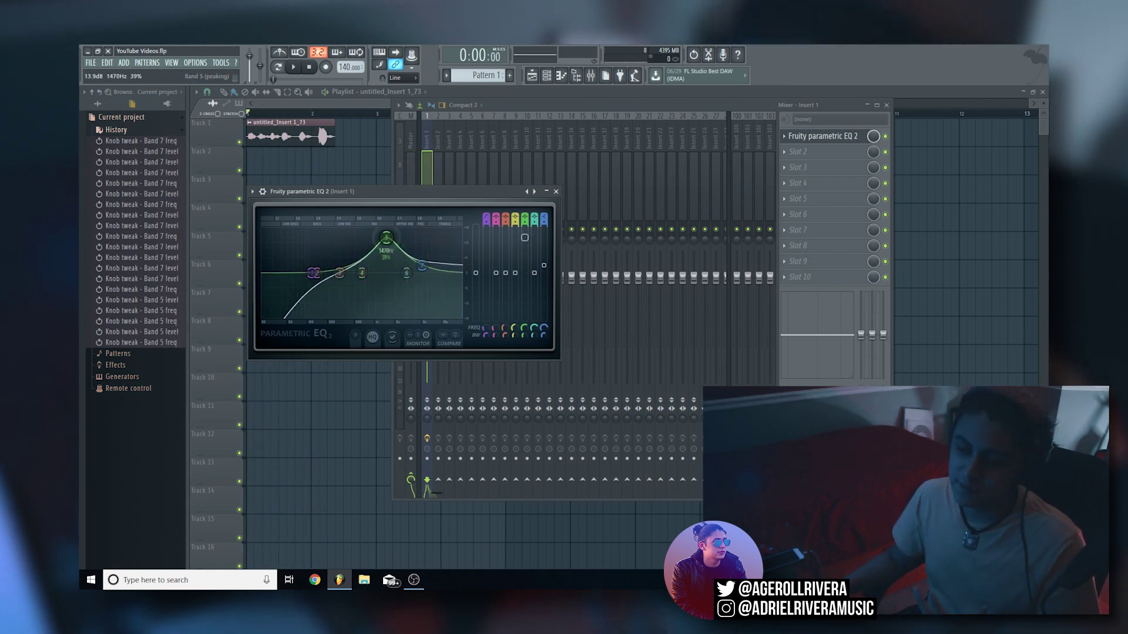
pyautogui.moveTo(387, 238); pyautogui.dragTo(387, 237)
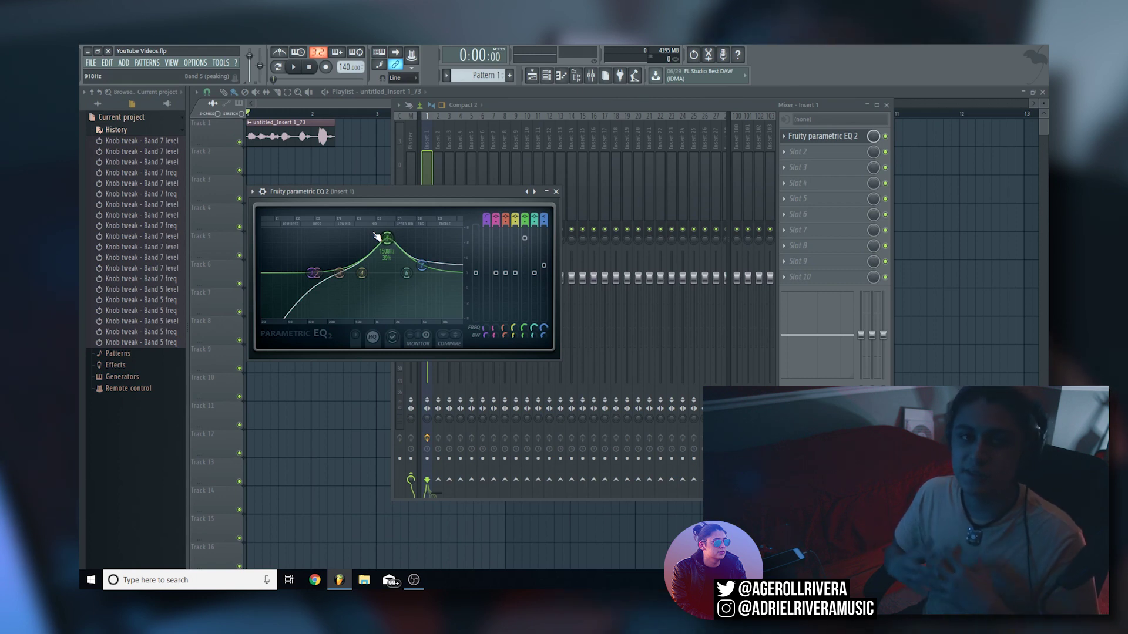
pyautogui.moveTo(386, 238); pyautogui.dragTo(376, 244)
pyautogui.press('space')
pyautogui.press('space')
pyautogui.press('space')
pyautogui.press('space')
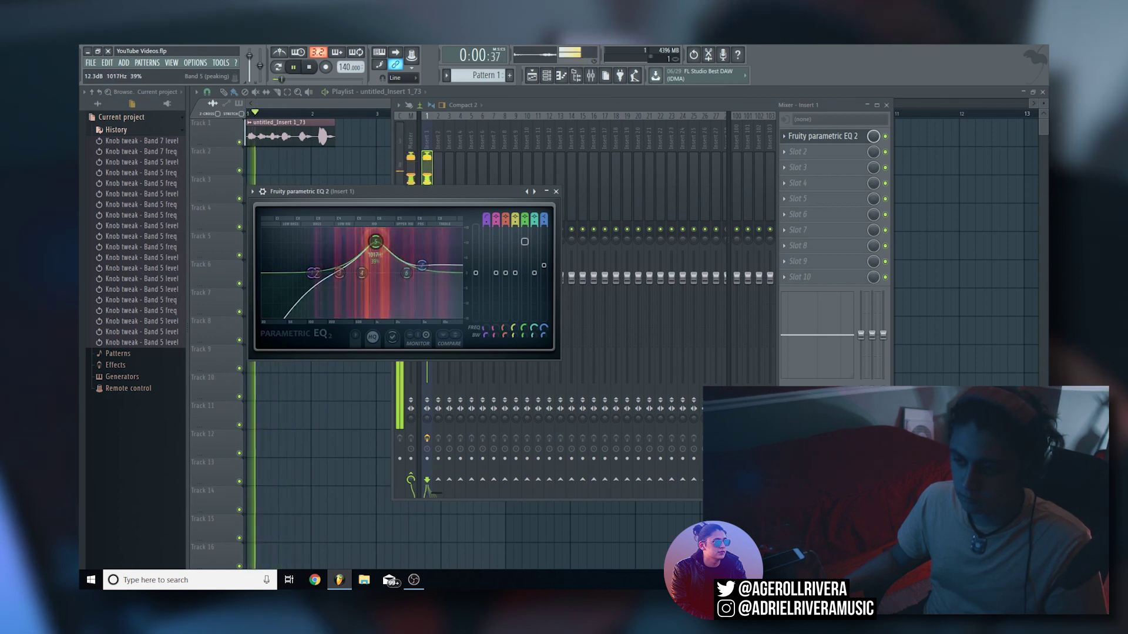
# - Lower band 5 to about -2.5 dB at 1017 Hz, set its width to about 30%, and audition the cut
pyautogui.moveTo(375, 242); pyautogui.dragTo(376, 277)
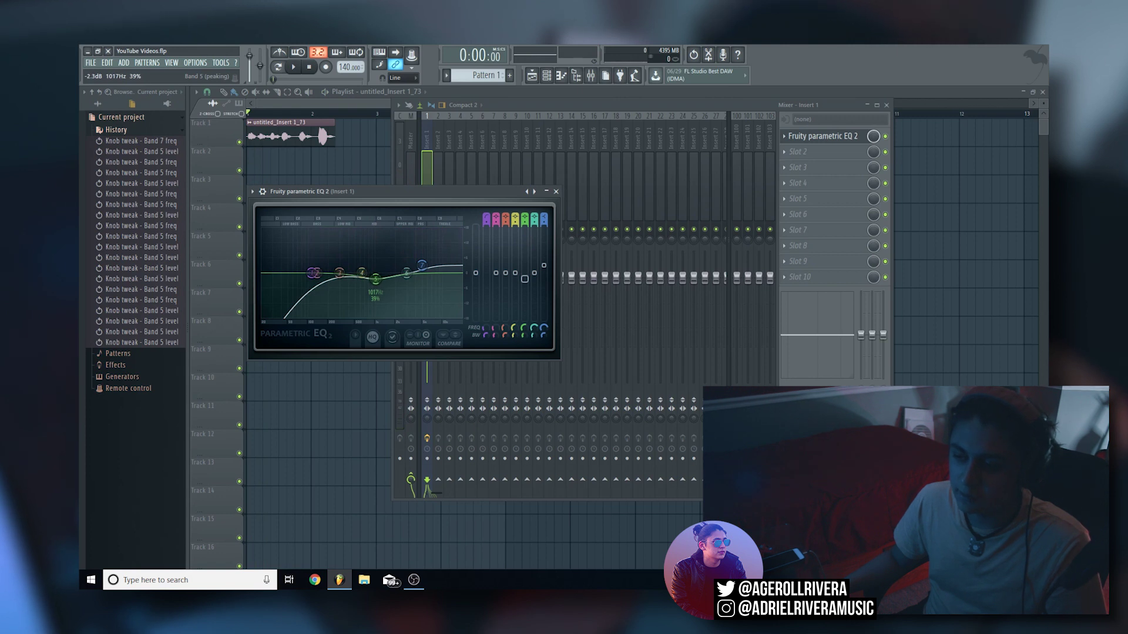
pyautogui.moveTo(521, 336); pyautogui.dragTo(521, 352)
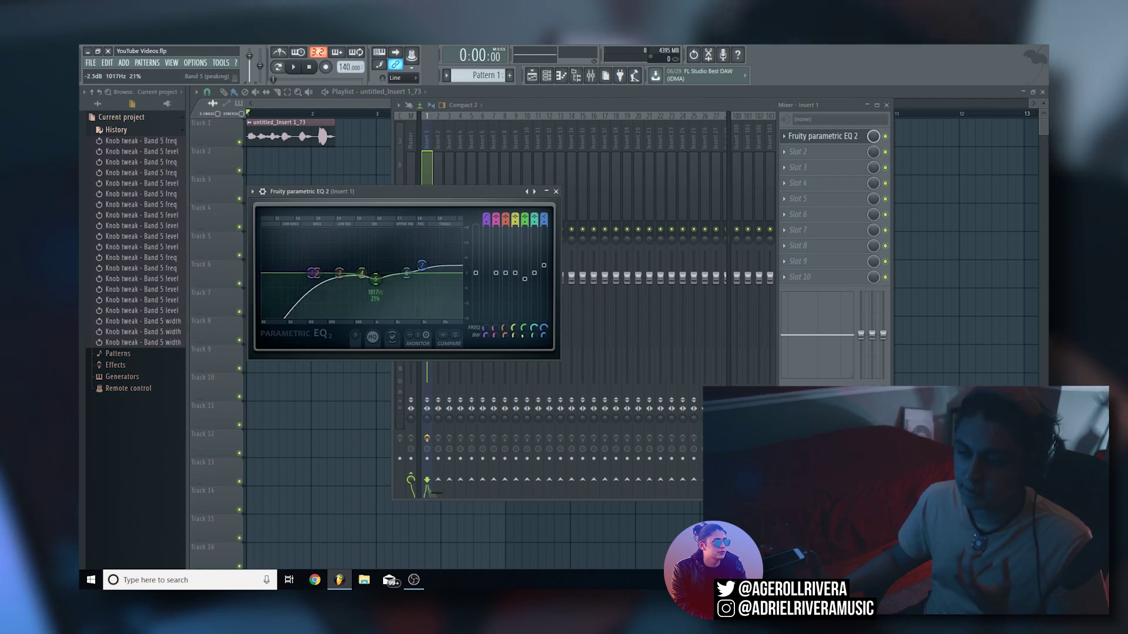
pyautogui.moveTo(523, 336); pyautogui.dragTo(523, 333)
pyautogui.scroll(1, 376, 279)
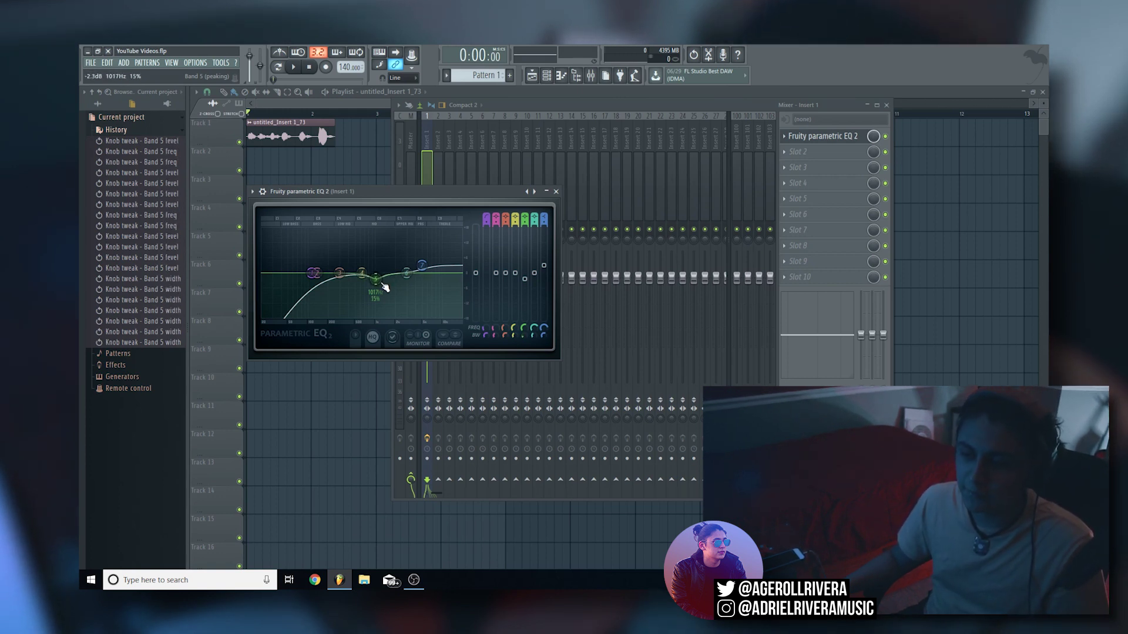
pyautogui.scroll(-2, 385, 286)
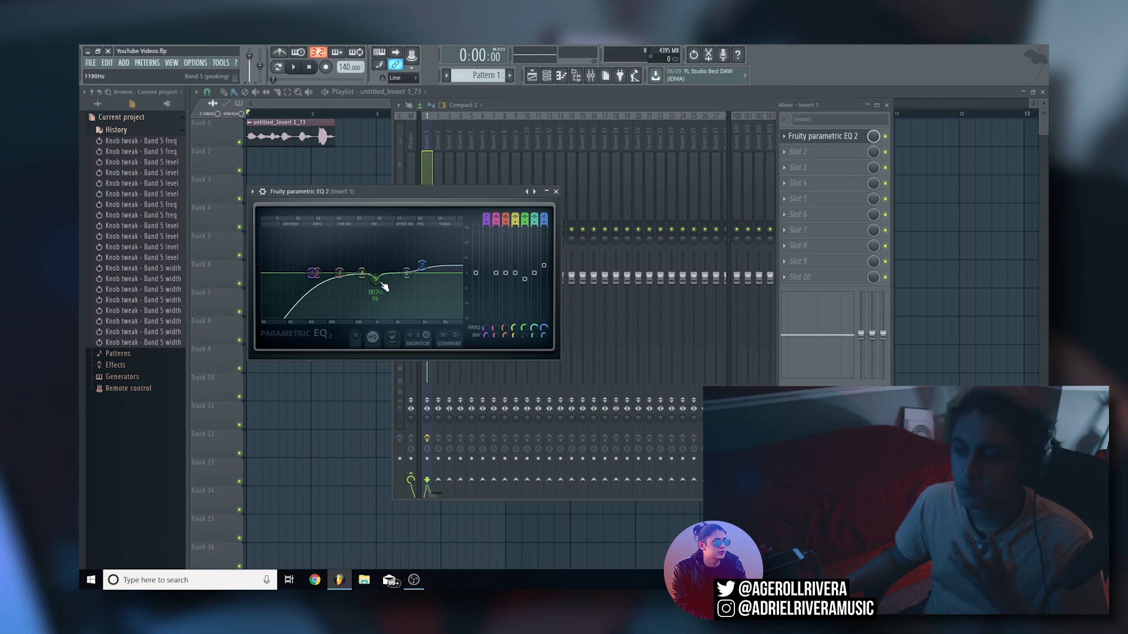
pyautogui.moveTo(381, 288); pyautogui.dragTo(372, 292)
pyautogui.press('space')
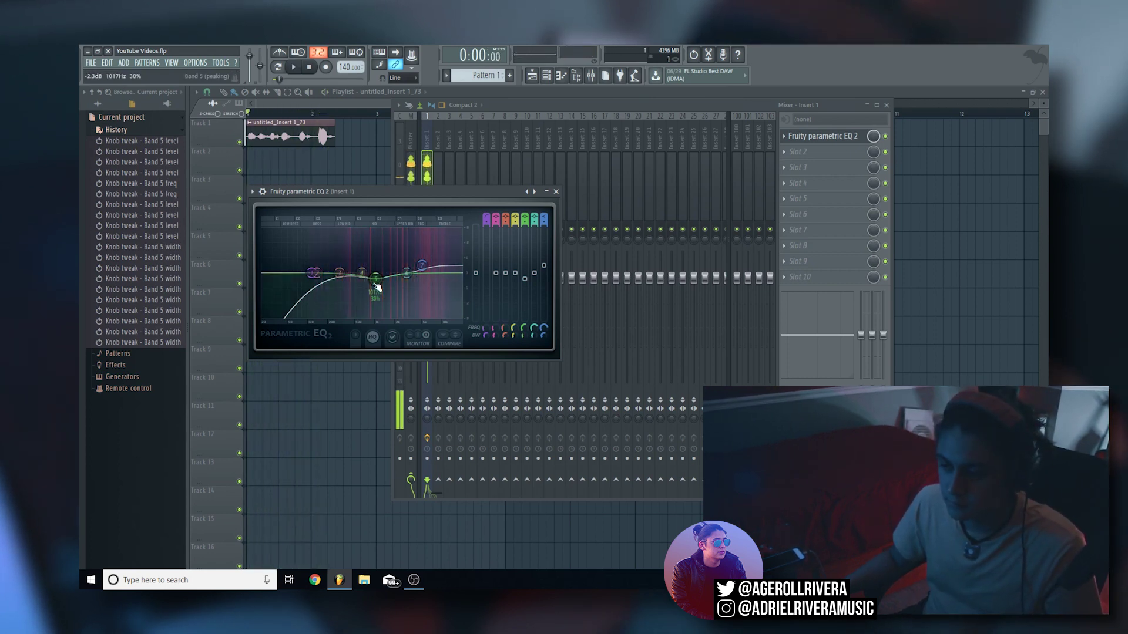
pyautogui.scroll(2, 379, 287)
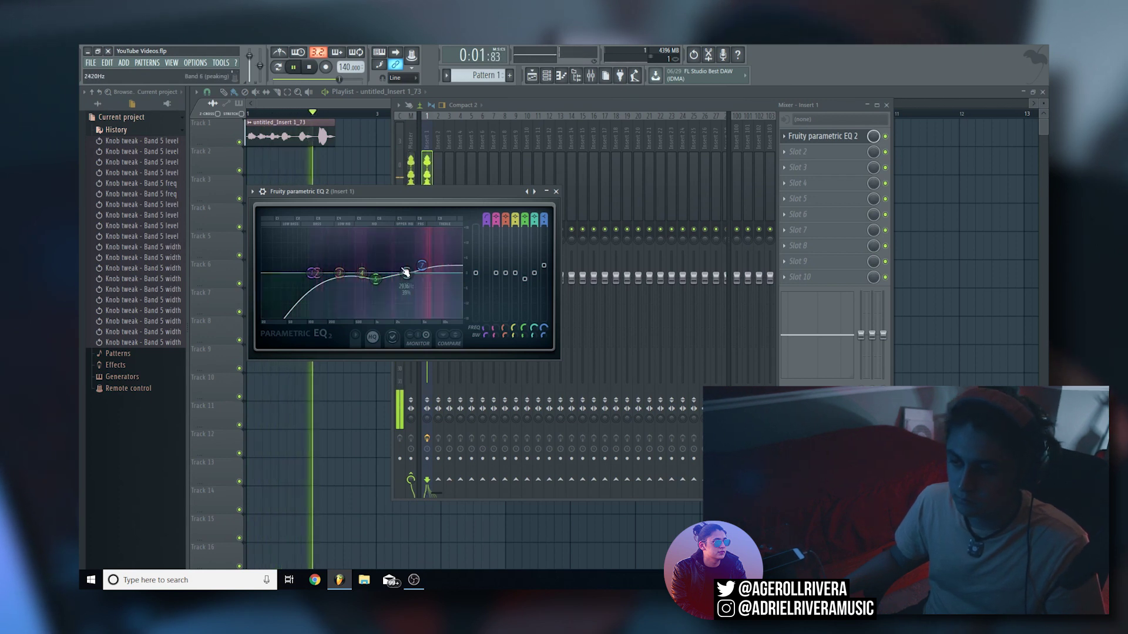
pyautogui.press('space')
# - Try a band 4 boost of about 11.7 dB near 315 Hz while playing the clip, and reset the band
pyautogui.moveTo(362, 273); pyautogui.dragTo(341, 242)
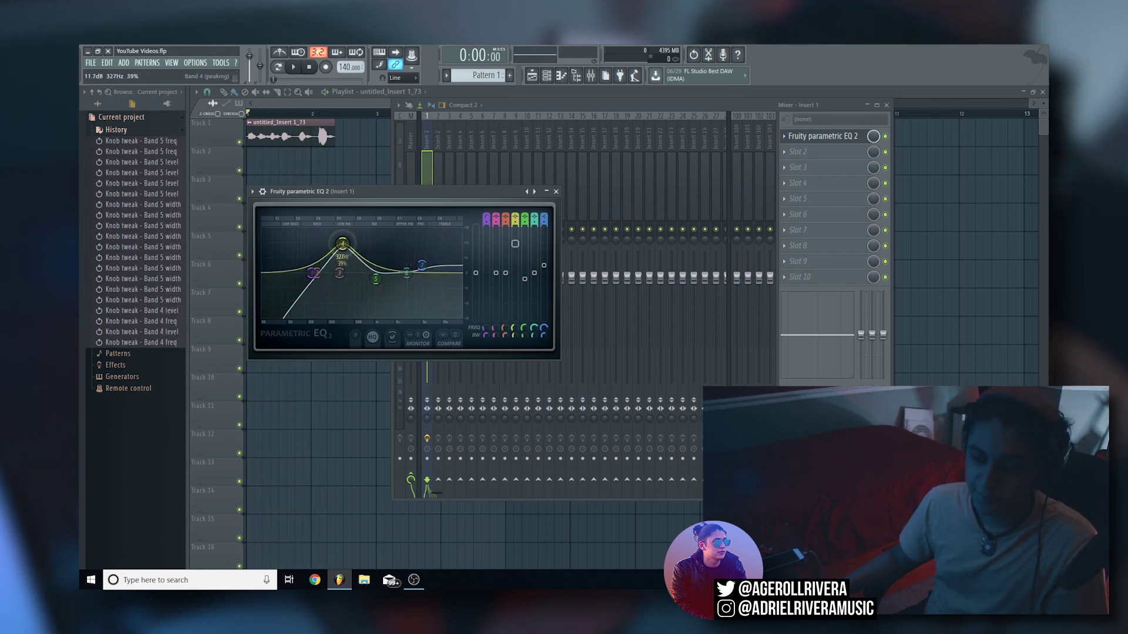
pyautogui.press('space')
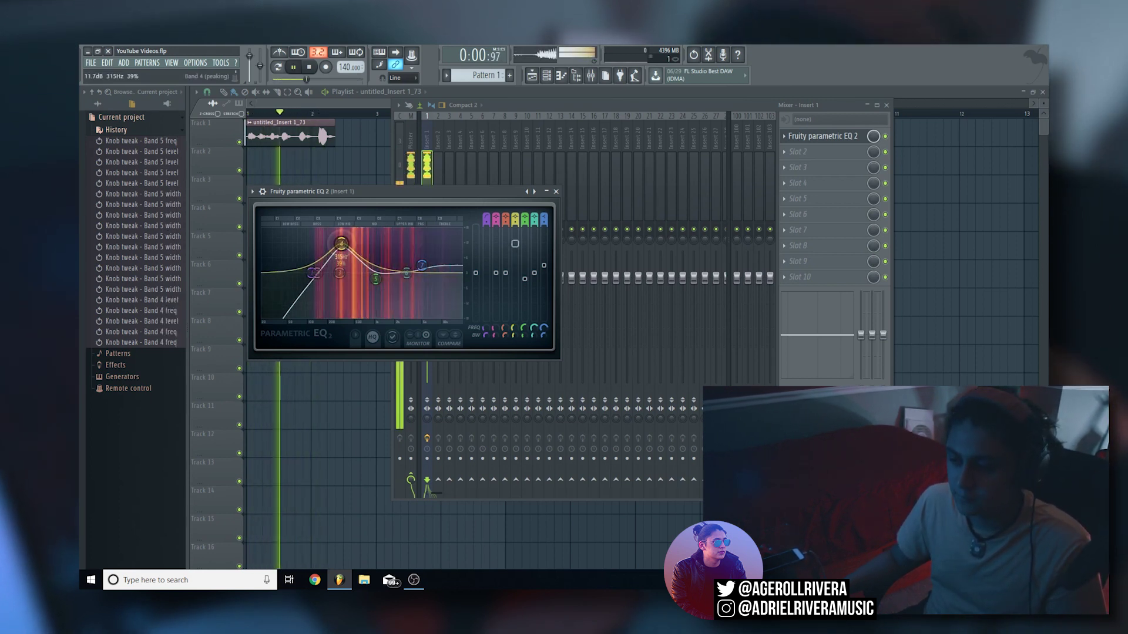
pyautogui.press('space')
pyautogui.rightClick(342, 242)
pyautogui.click(361, 259)
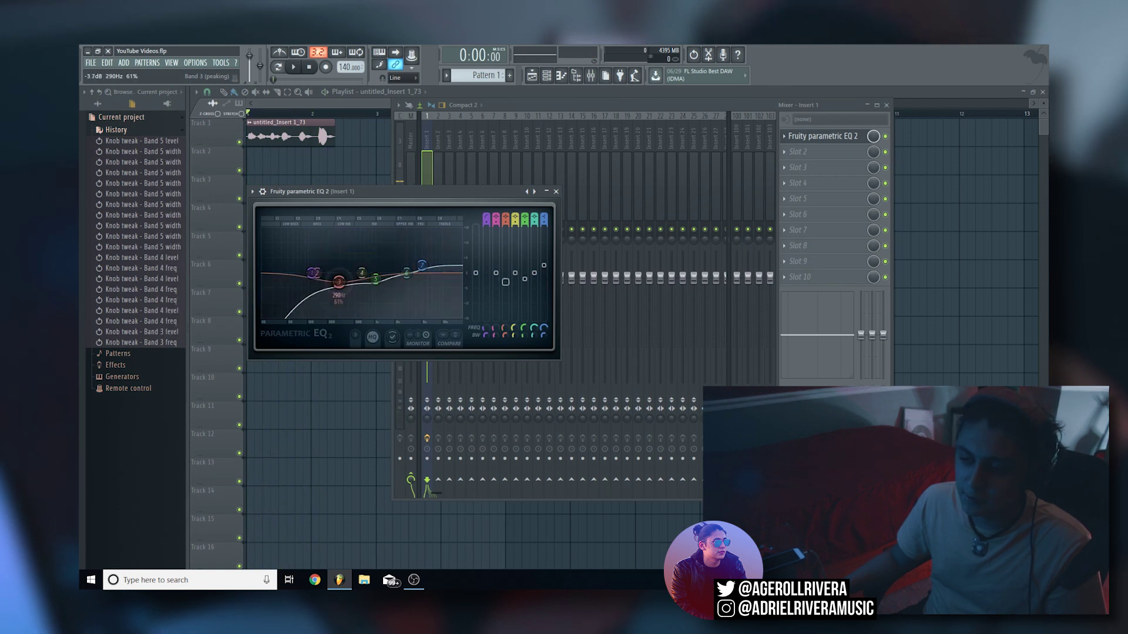
# - Shape a gentle, narrower cut on band 3 near 290 Hz and audition the clip
pyautogui.scroll(-8, 340, 283)
pyautogui.moveTo(341, 283); pyautogui.dragTo(339, 280)
pyautogui.press('space')
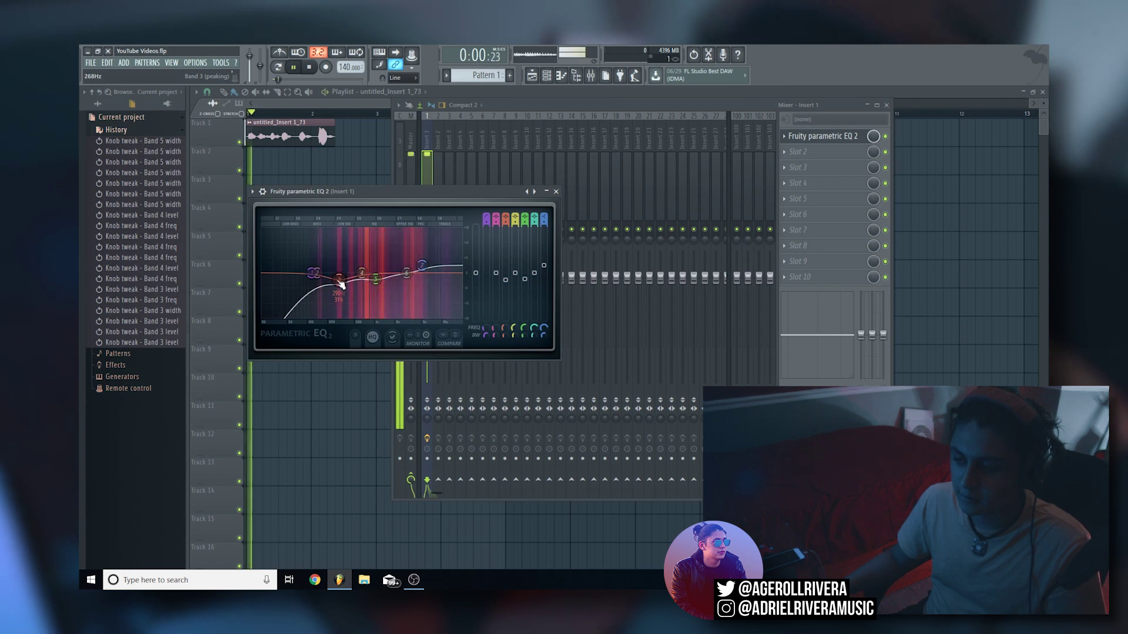
pyautogui.press('space')
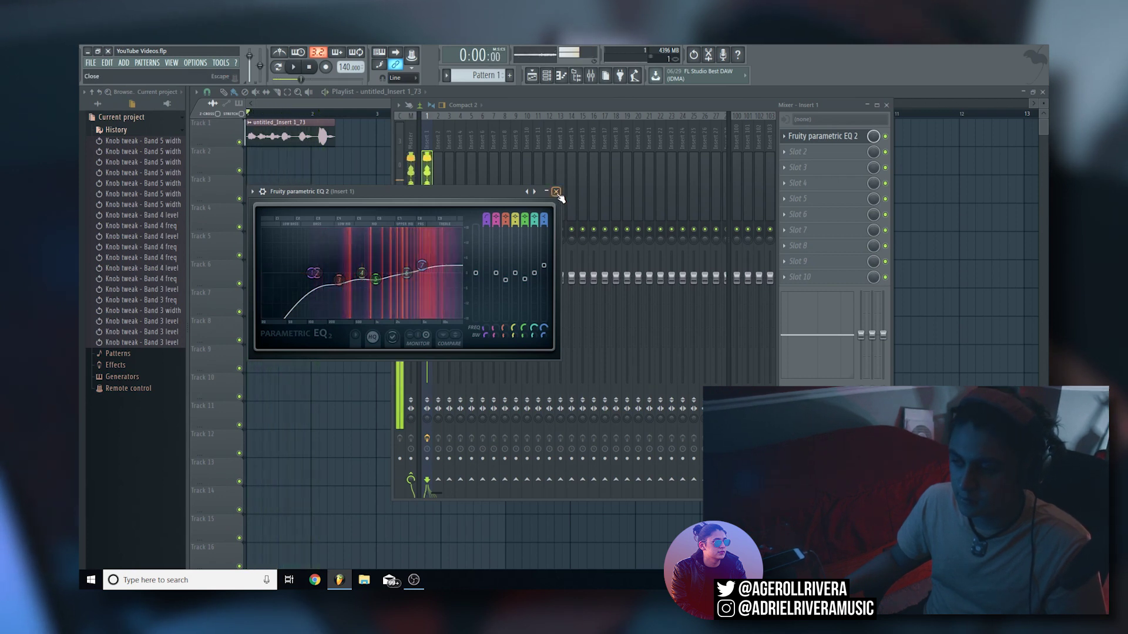
# - Close the equalizer, compare the clip with Insert 1's effects bypassed and enabled, and reopen the equalizer
pyautogui.click(556, 192)
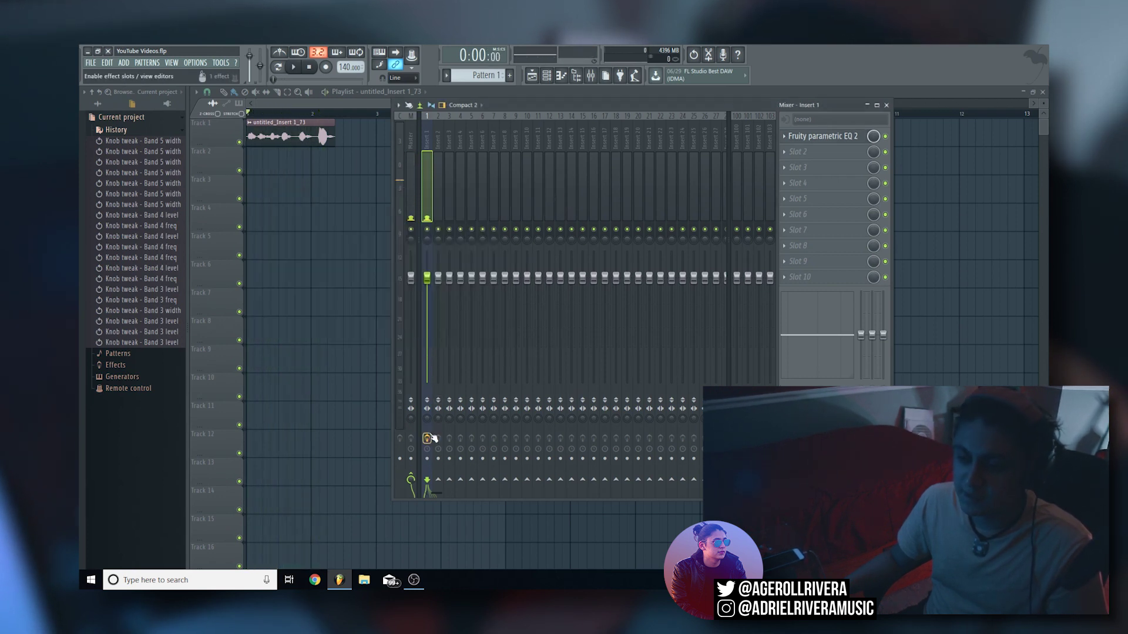
pyautogui.press('space')
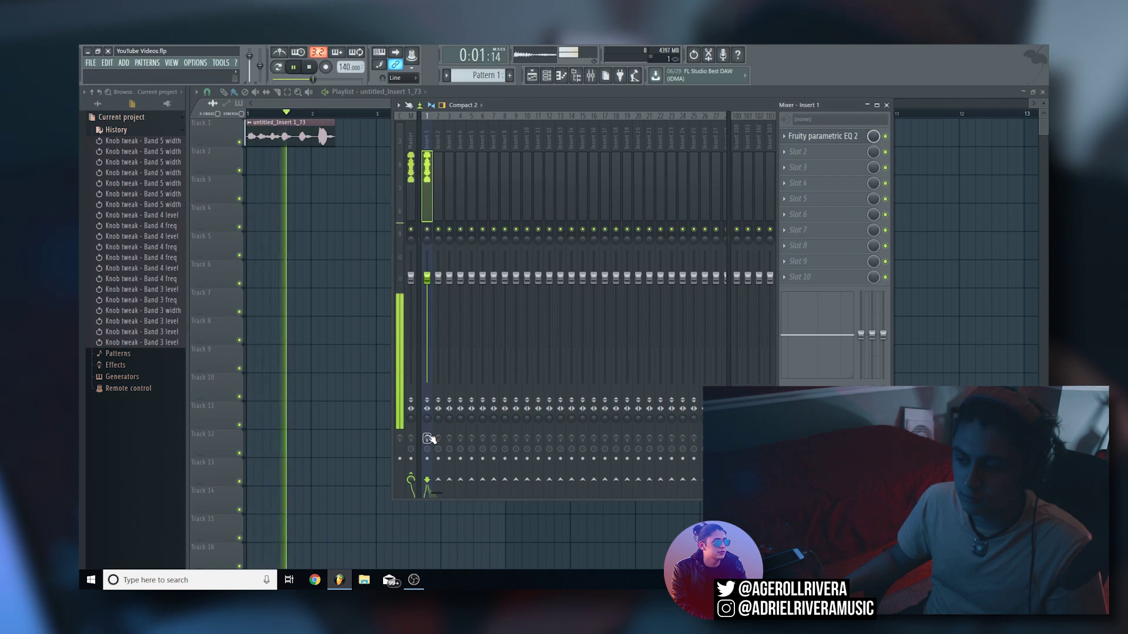
pyautogui.press('space')
pyautogui.press('space')
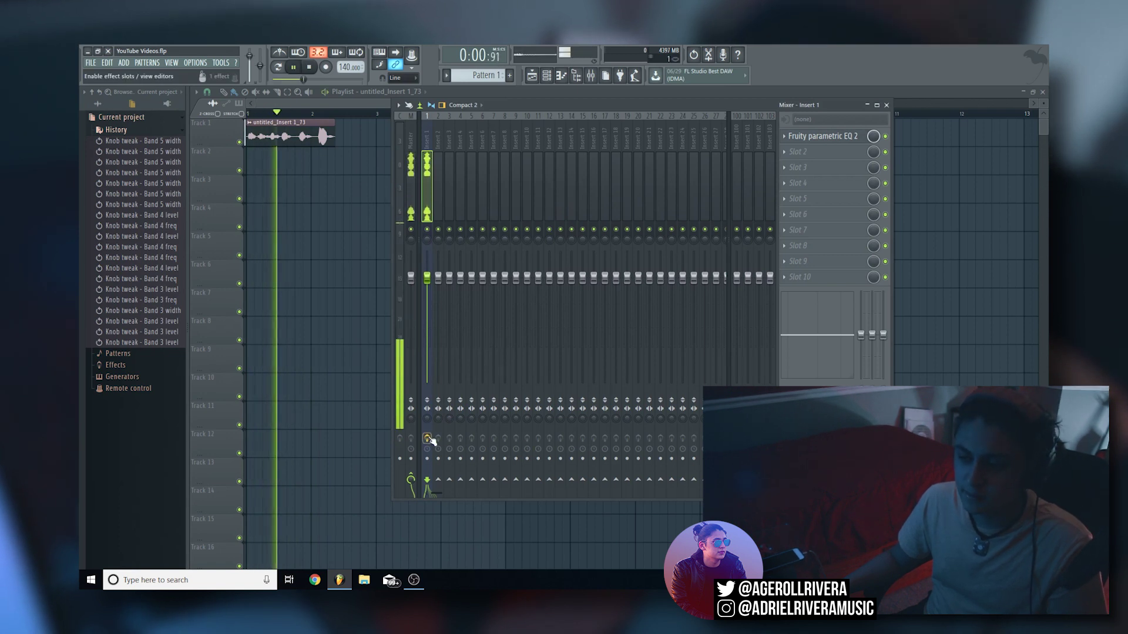
pyautogui.press('space')
pyautogui.click(847, 137)
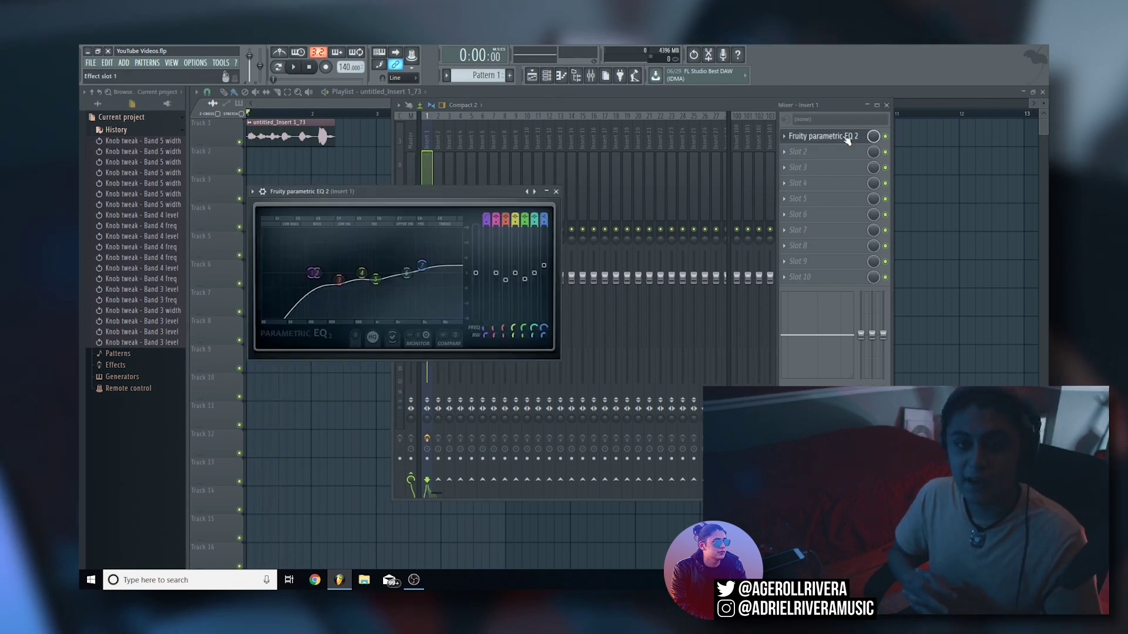